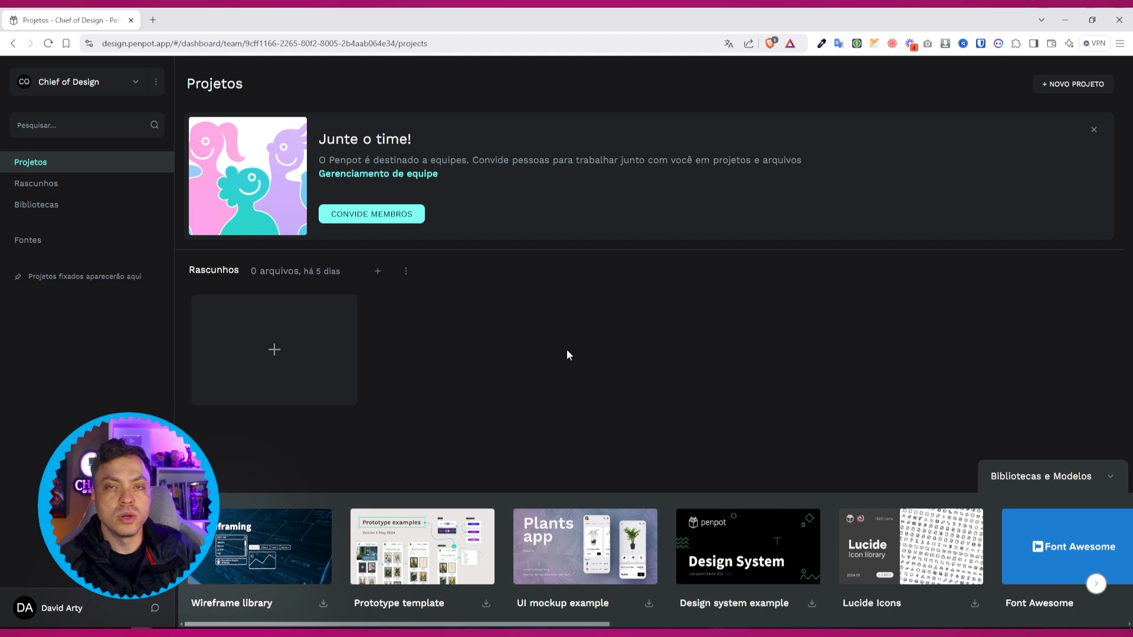
Open the Chief of Design team switcher to examine the available teams and the option to create one.
key("super+plus")
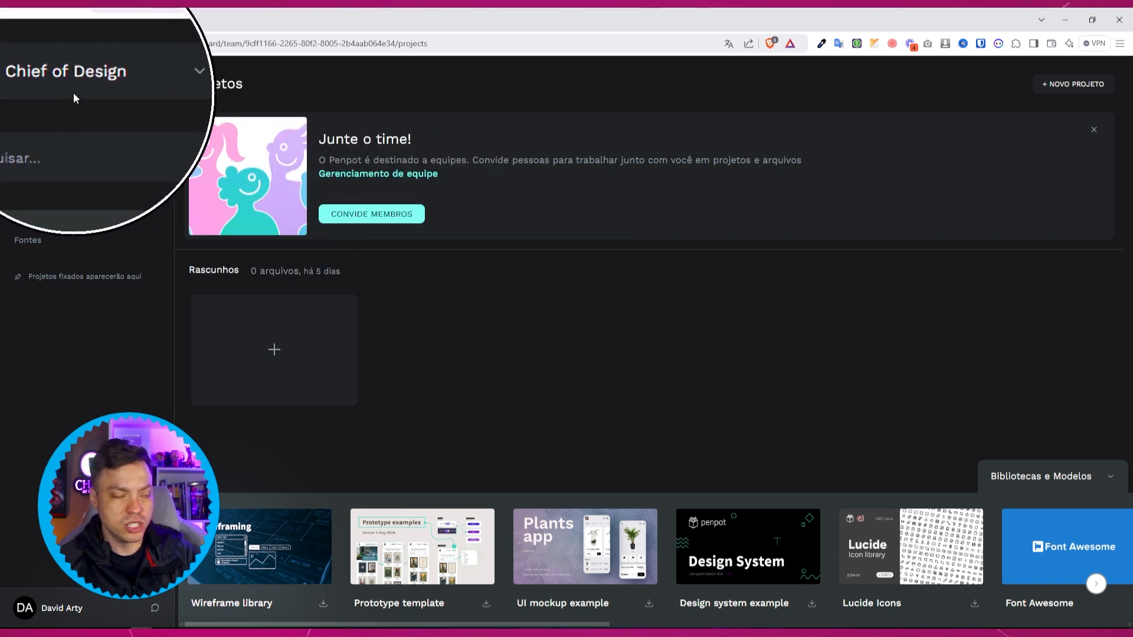
key("super+Escape")
left_click(141, 79)
key("super+plus")
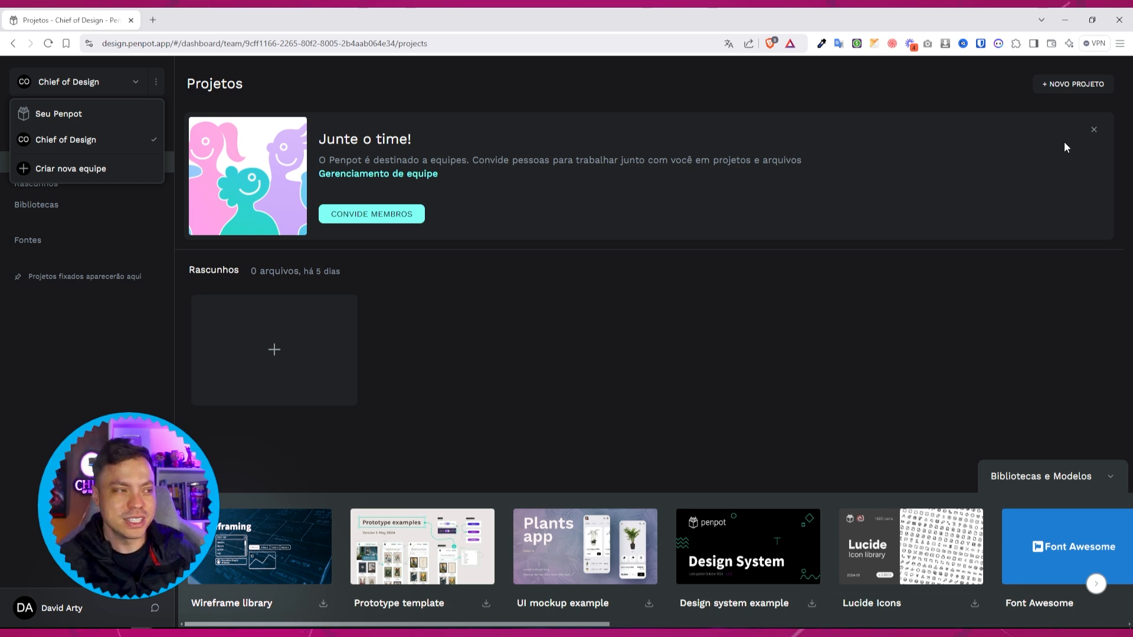
Create a project named Aula Yt and start a new blank design file inside it.
left_click(1080, 88)
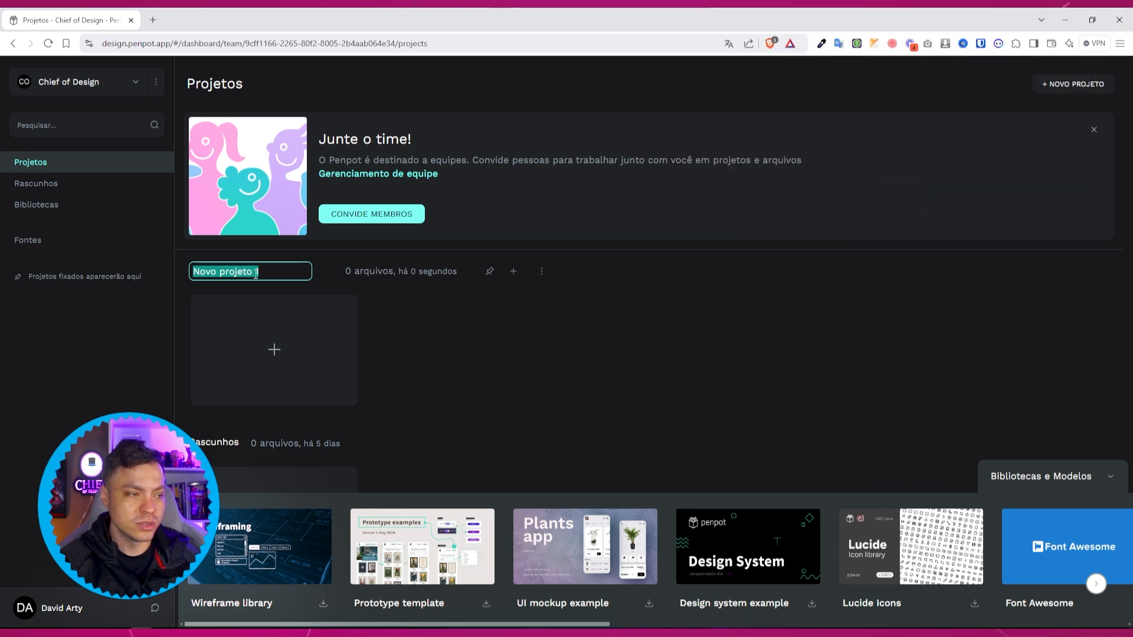
left_click(305, 277)
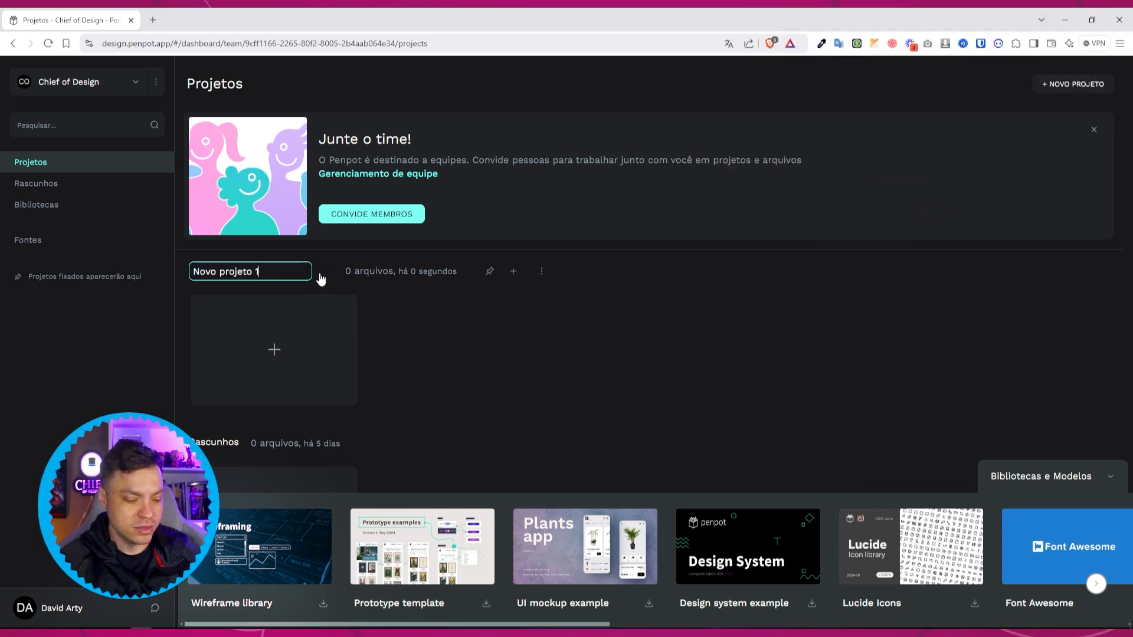
key("ctrl+a")
type("A")
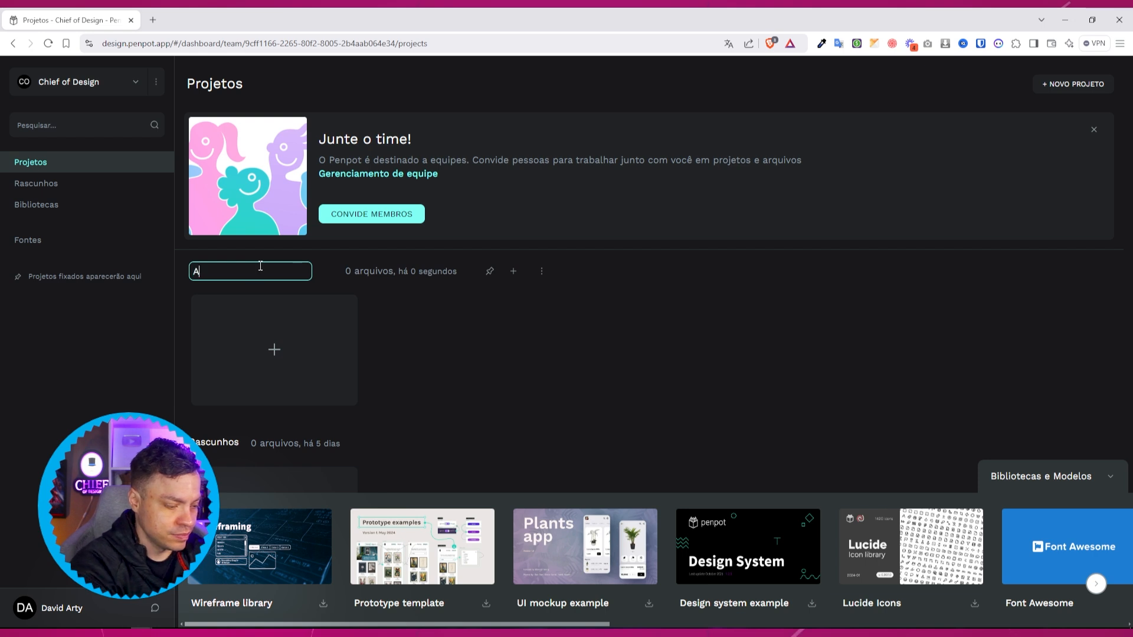
type("ula Yt")
key("Return")
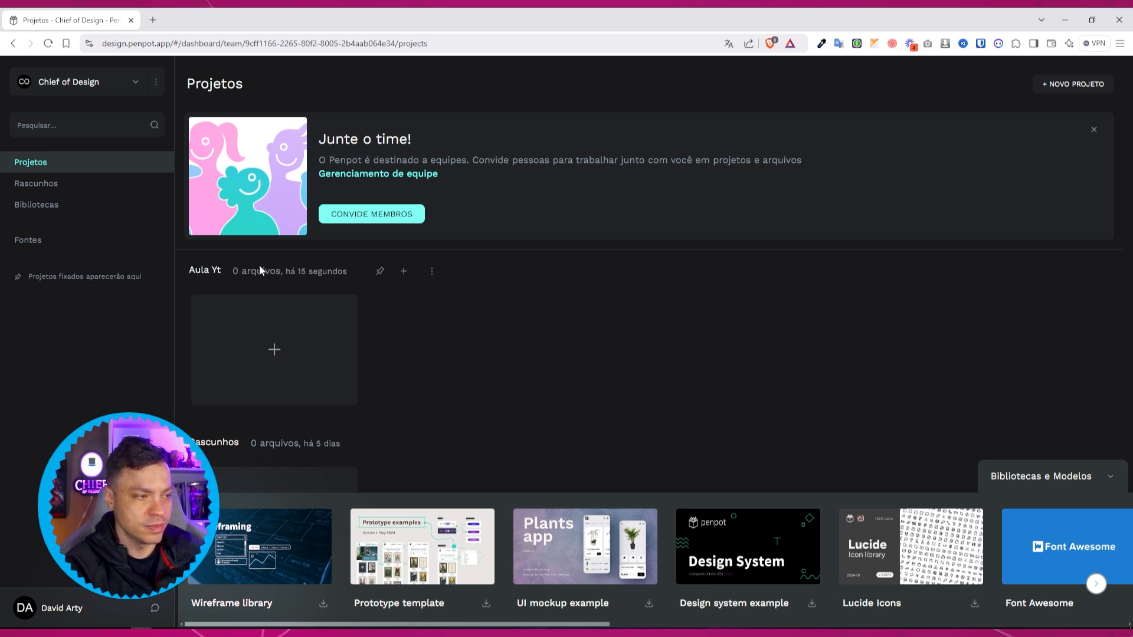
left_click(216, 271)
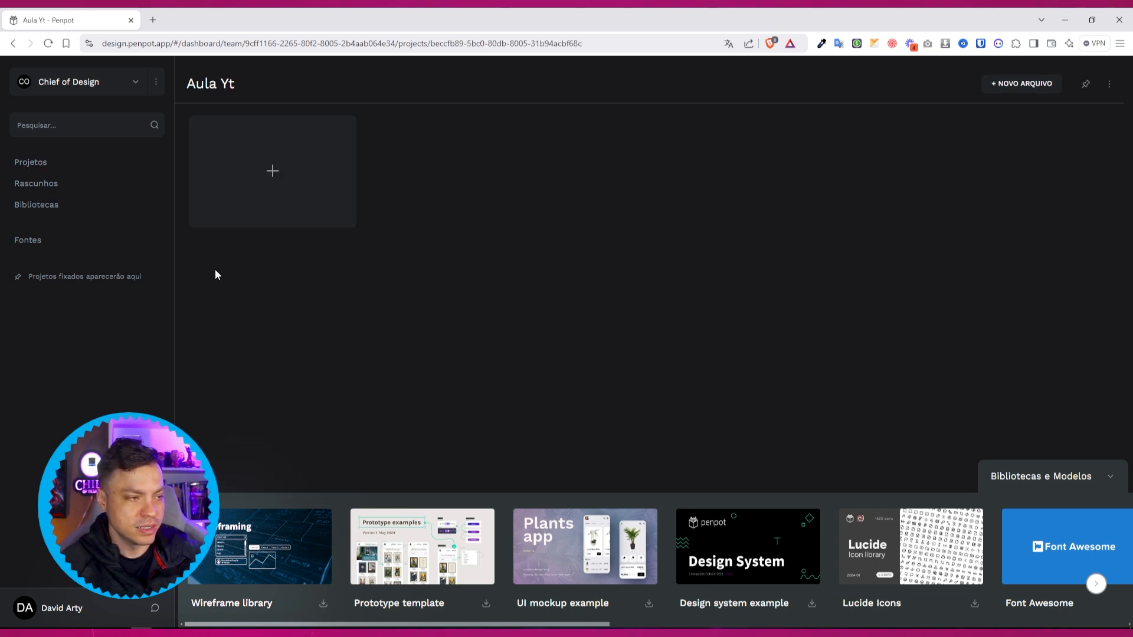
left_click(247, 165)
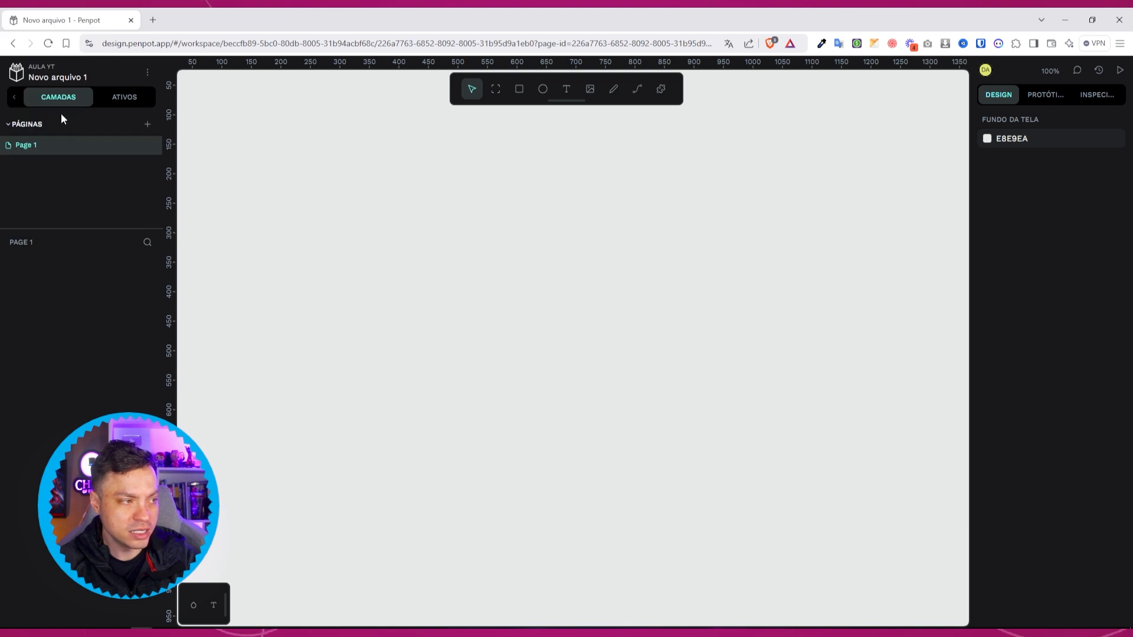
Examine the file's assets and the shared libraries dialog, and return to the layers view.
left_click(128, 100)
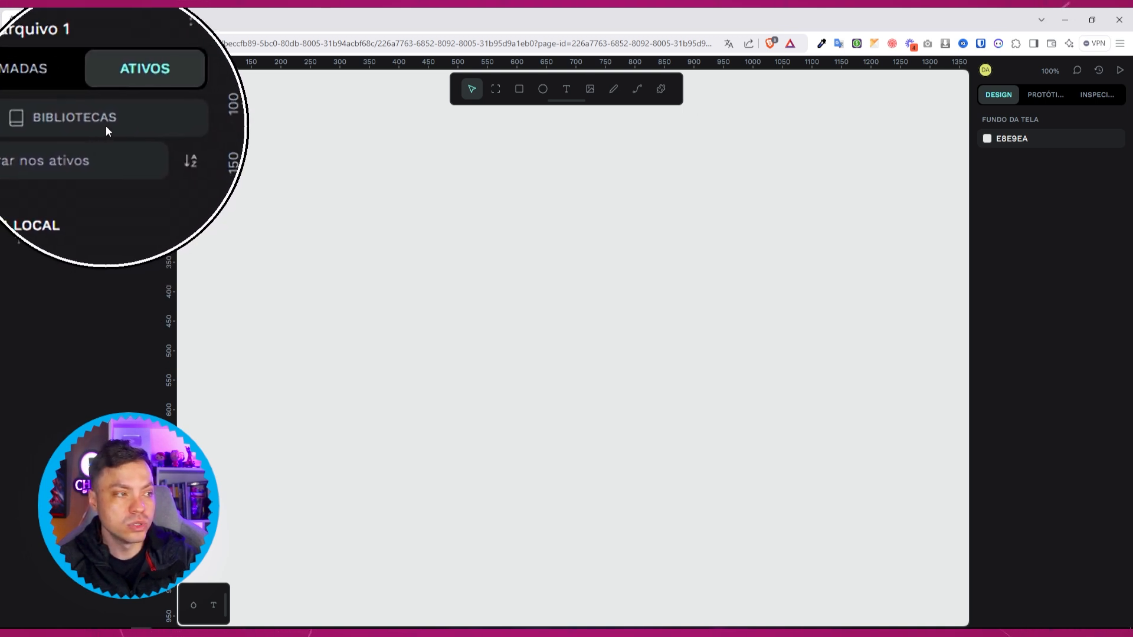
left_click(75, 125)
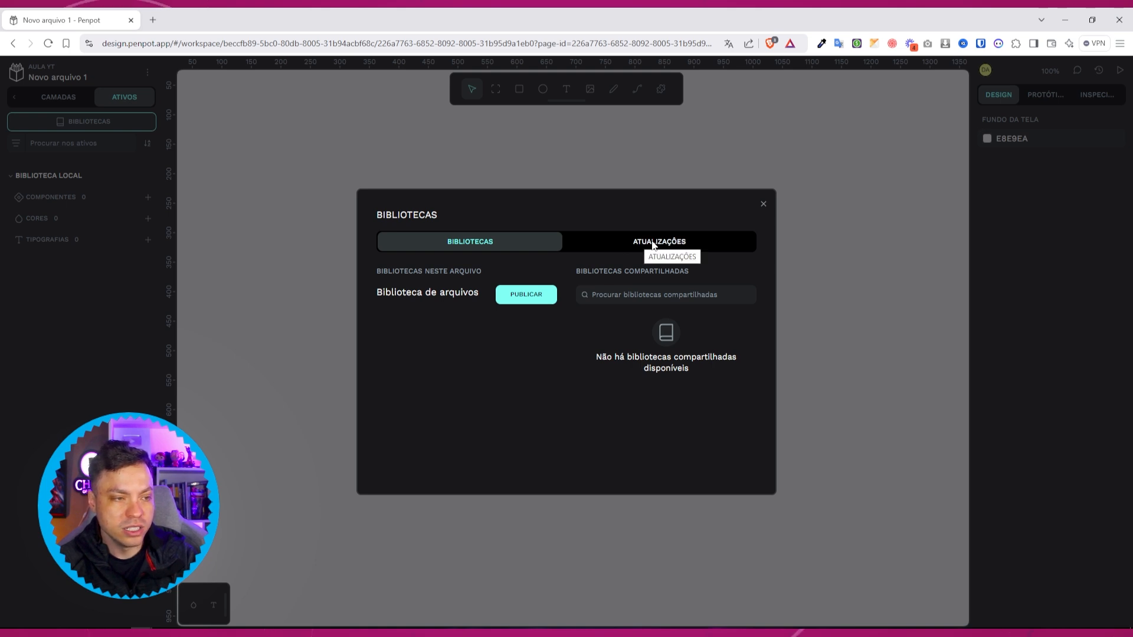
left_click(762, 206)
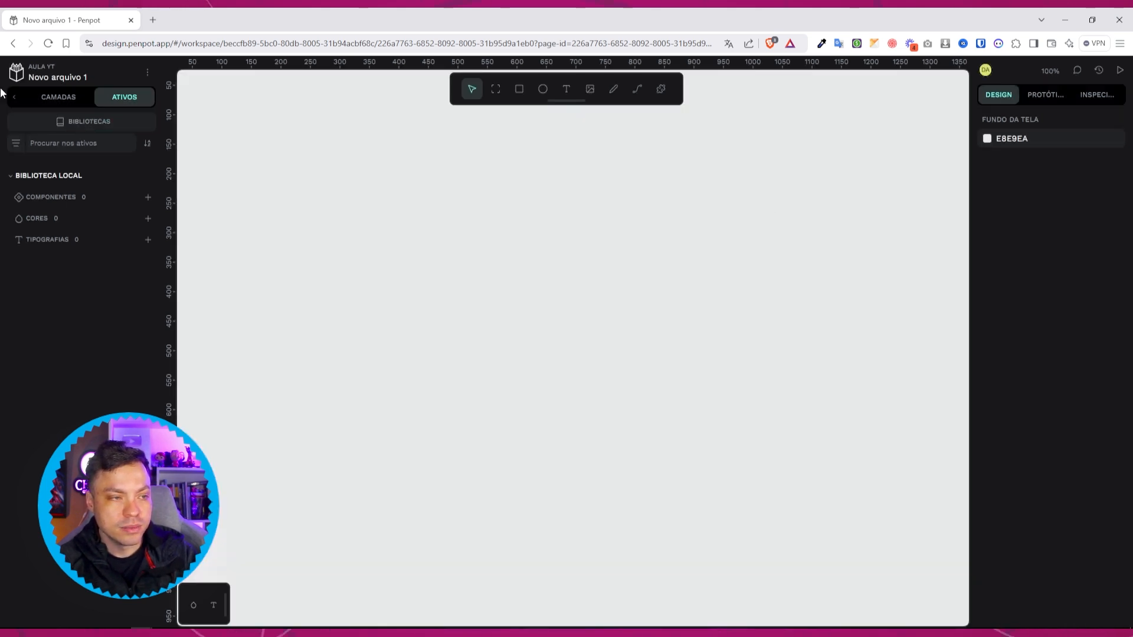
left_click(53, 98)
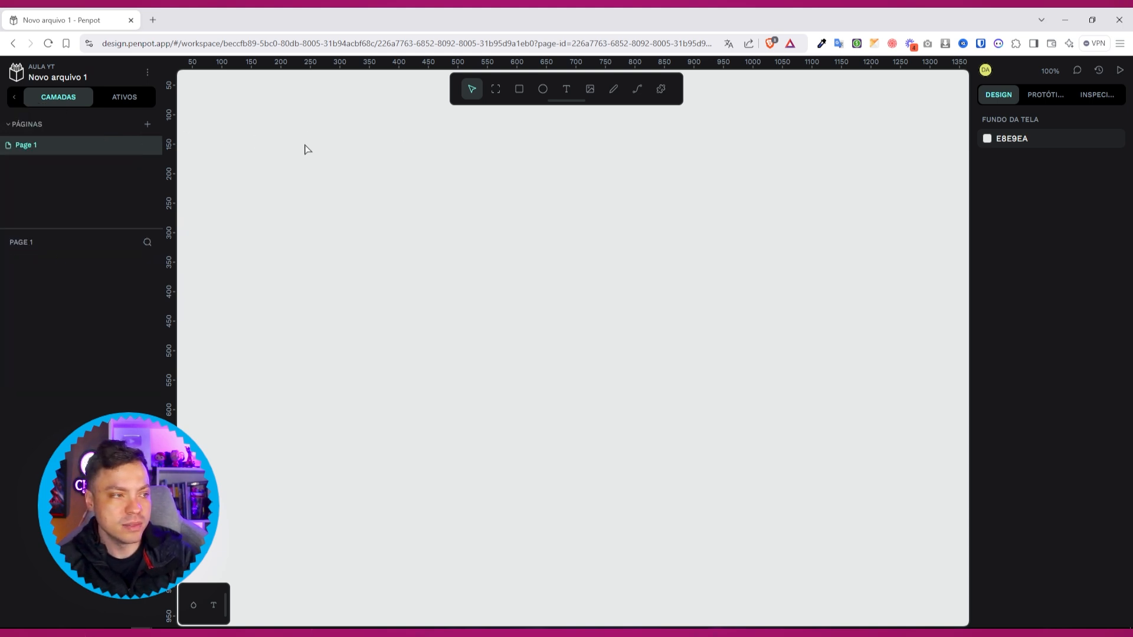
Draw a board about 727 × 582 px on the canvas and check its inspection details.
left_click(495, 89)
mouse_move(322, 121)
left_mouse_down()
mouse_move(642, 337)
mouse_move(751, 463)
left_mouse_up()
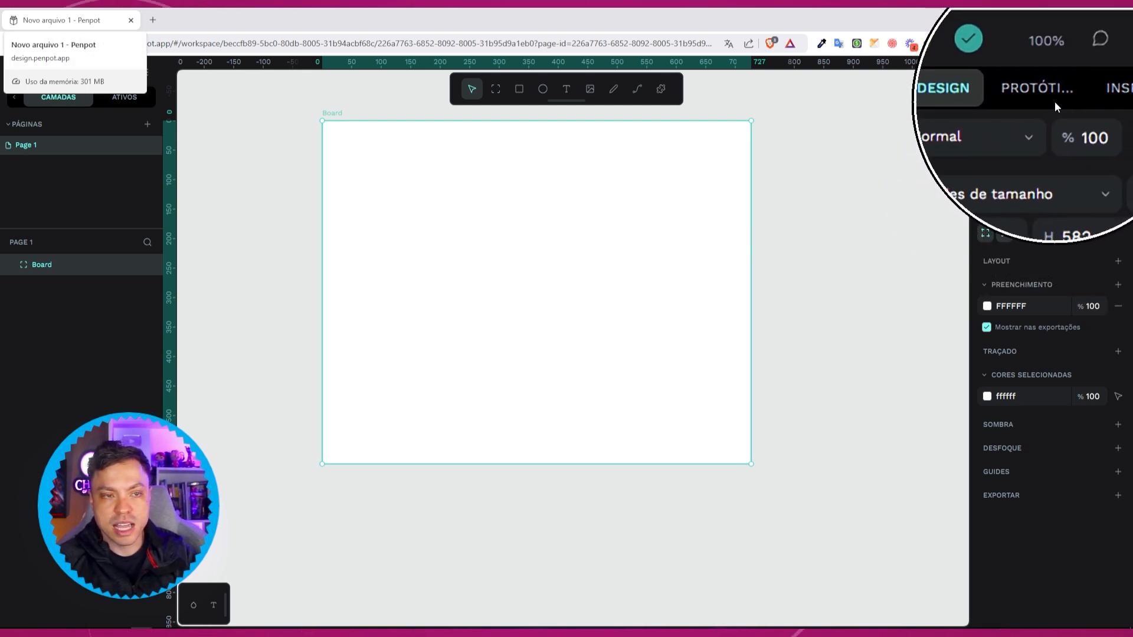
left_click(1091, 102)
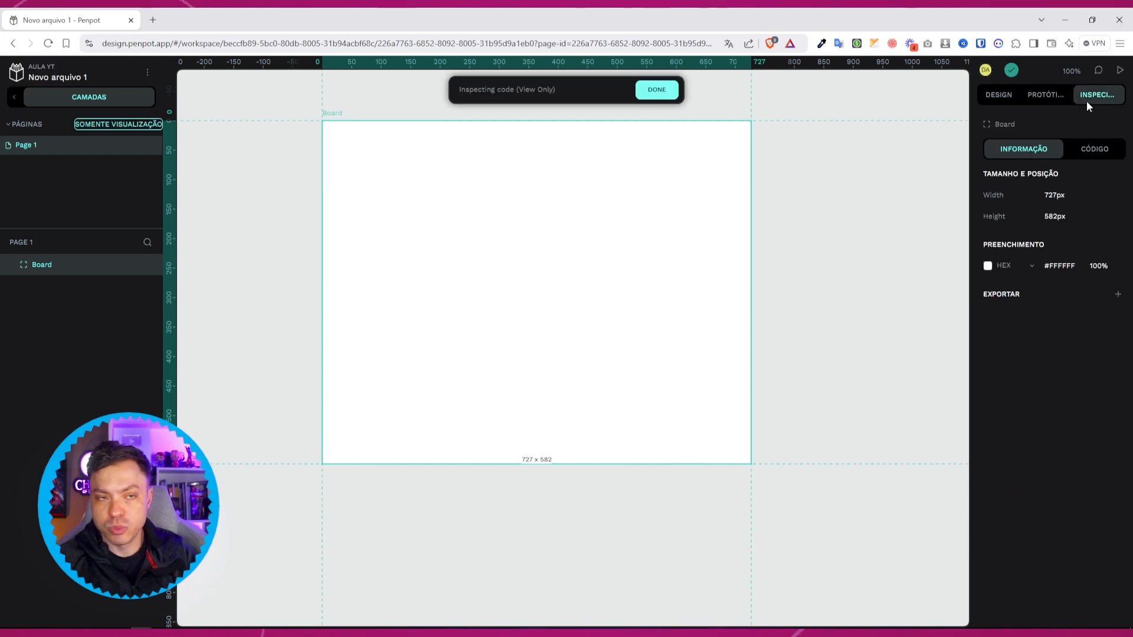
left_click(993, 103)
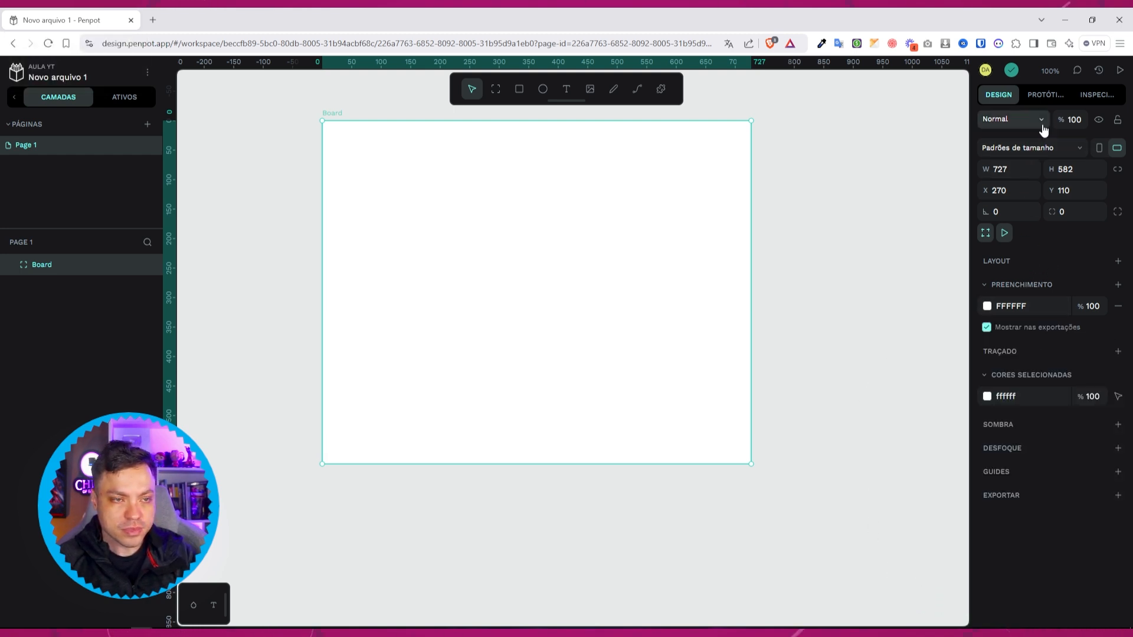
Duplicate the board beside the original and link the original to the copy with an on-click prototype interaction.
left_click(1042, 103)
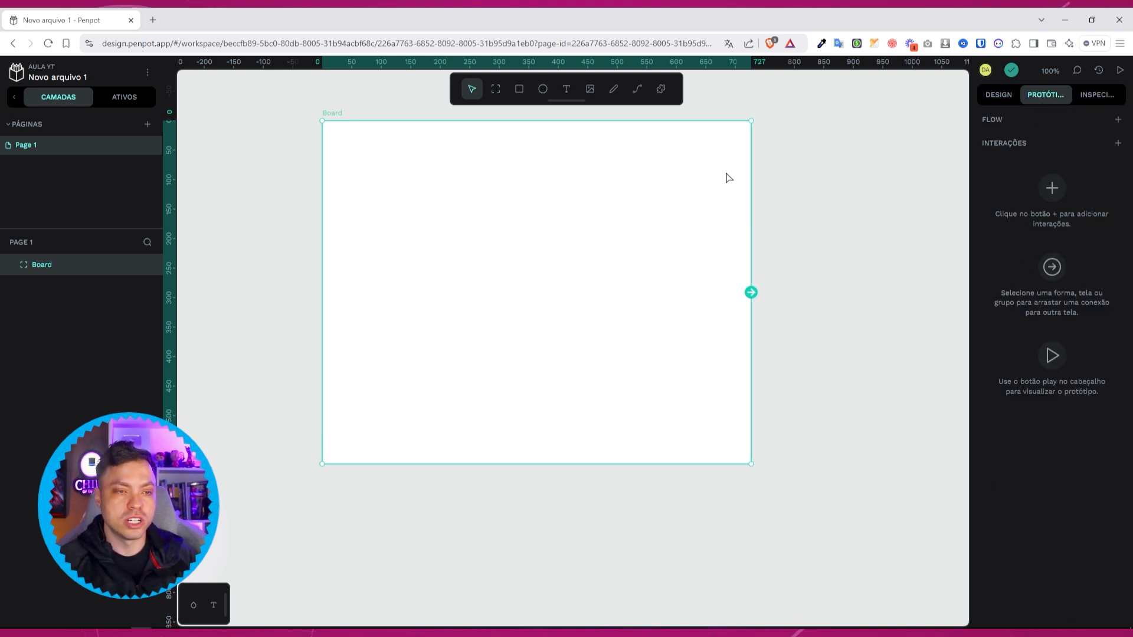
scroll(572, 260, "down", 5)
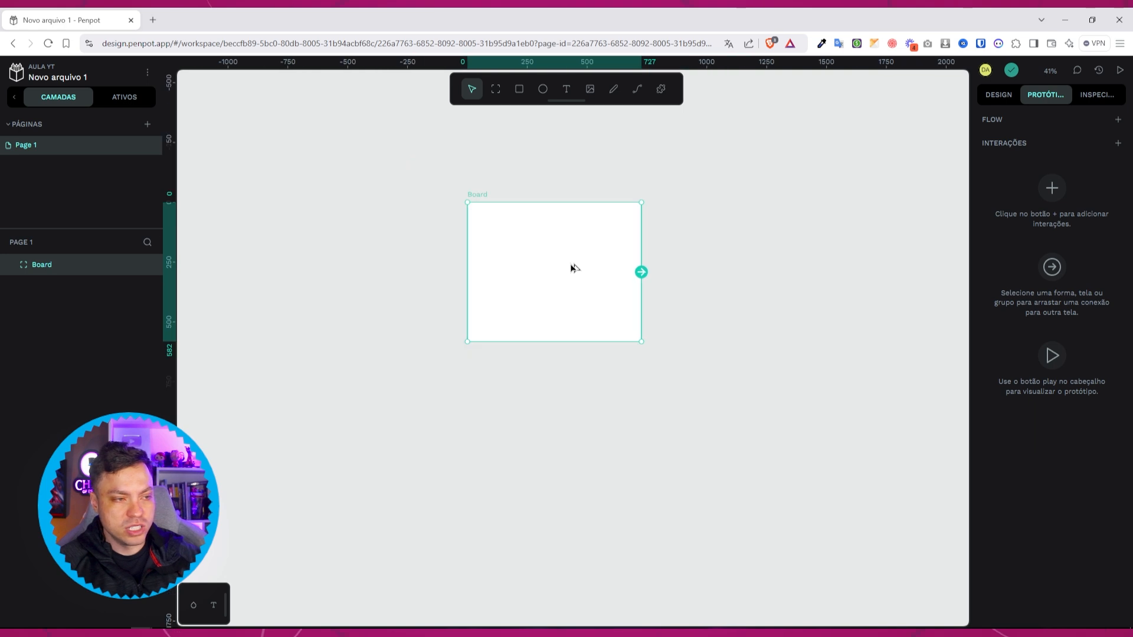
left_click_drag(571, 258, 784, 258)
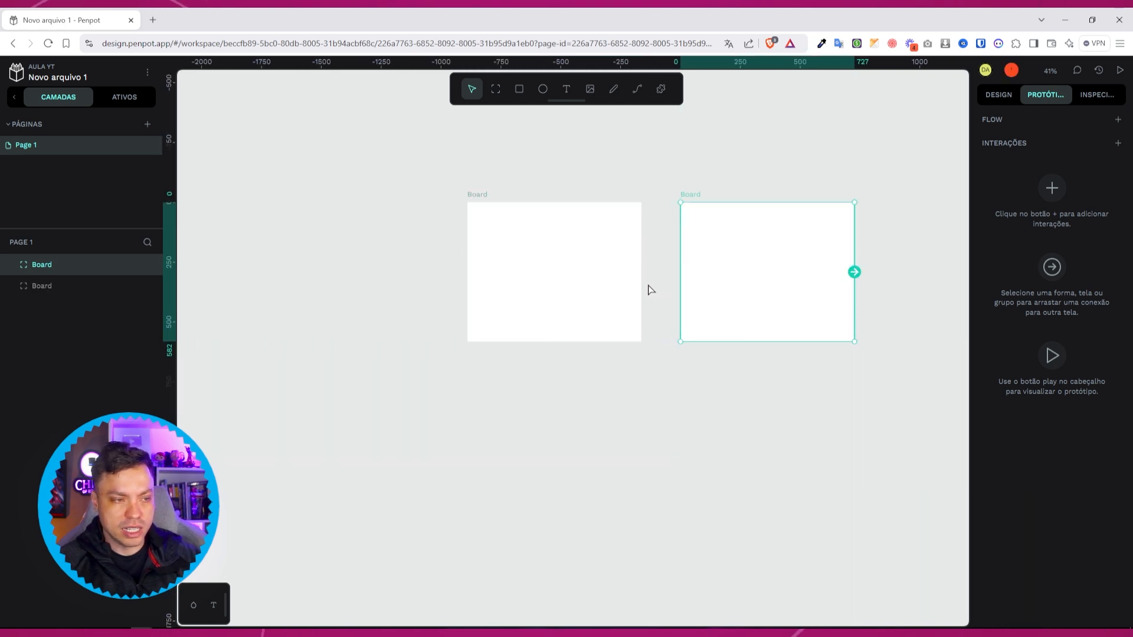
left_click(622, 278)
left_click_drag(642, 272, 686, 272)
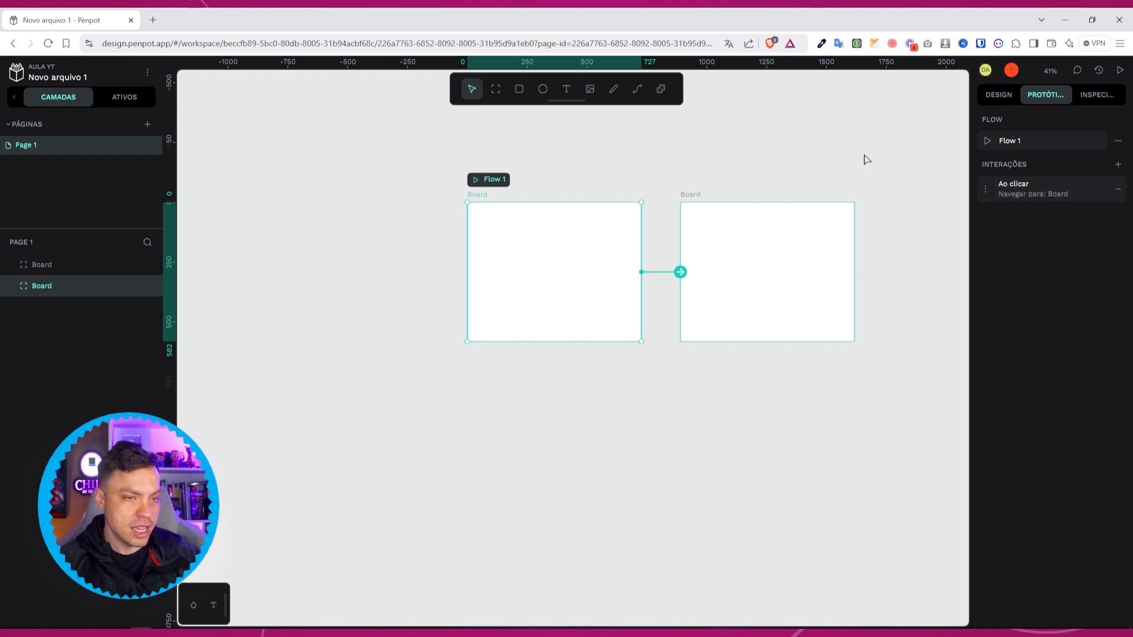
Fill the original board with red ff0b0b.
left_click(995, 98)
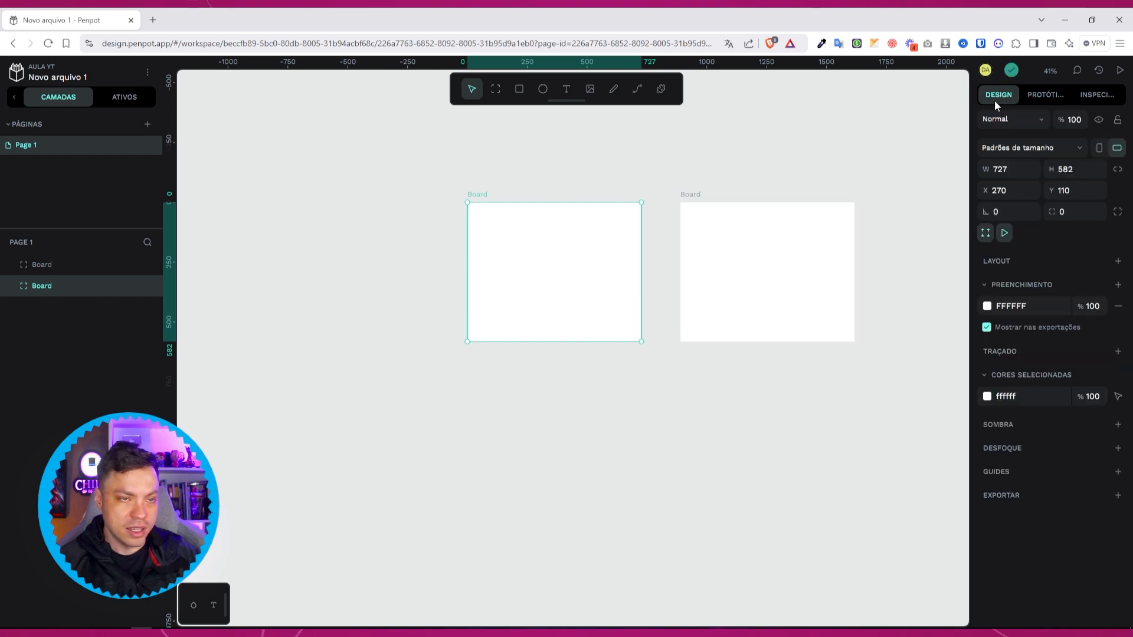
left_click(992, 308)
left_click(946, 324)
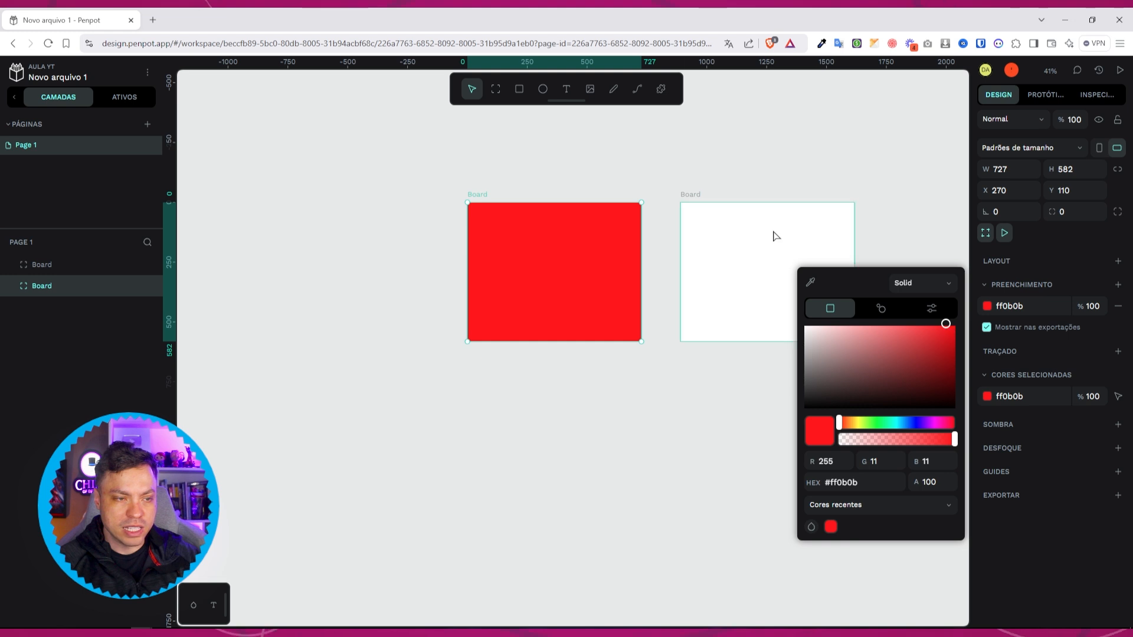
left_click(702, 202)
left_click(581, 273)
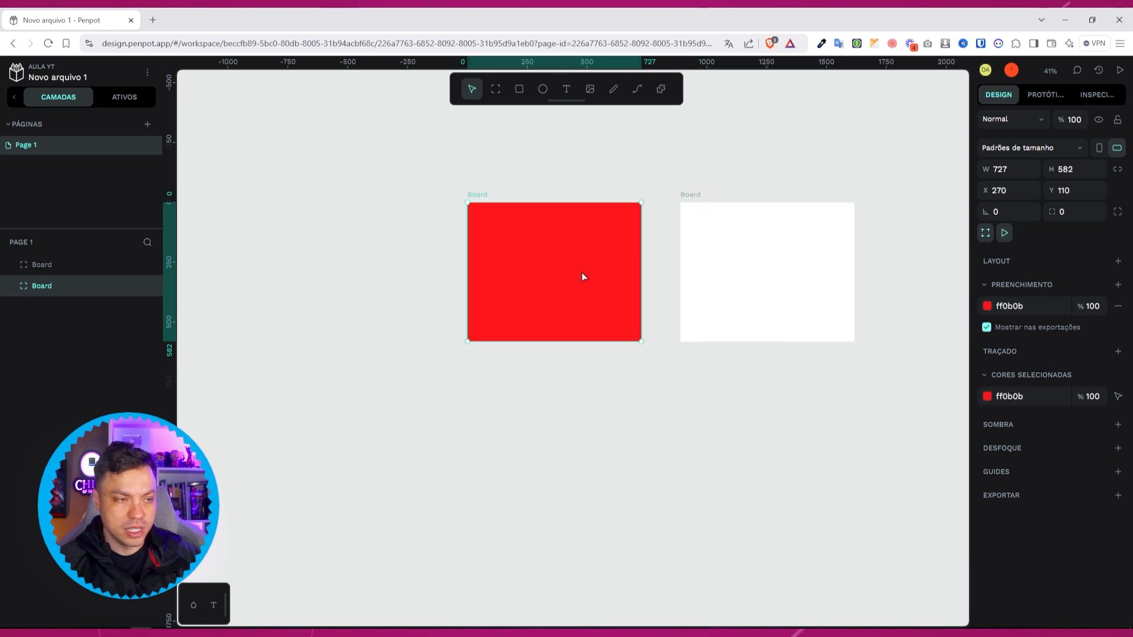
Draw a rectangle about 372 × 83 px inside the red board and link it to the white board with an on-click interaction.
left_click(543, 94)
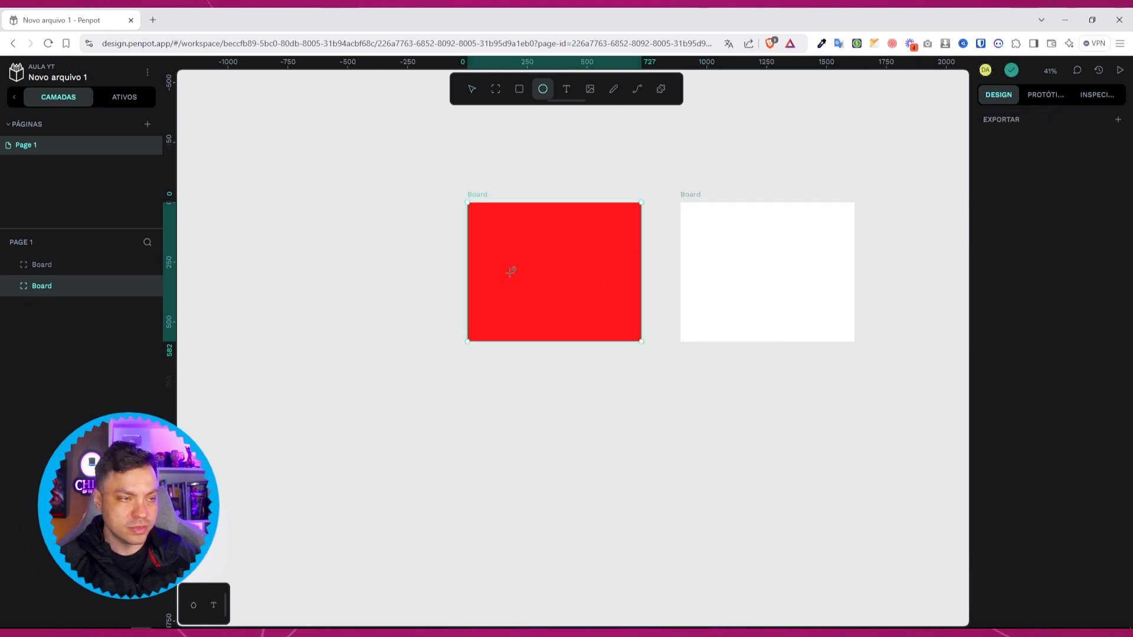
left_click(519, 90)
left_click_drag(526, 252, 707, 244)
left_click(1045, 94)
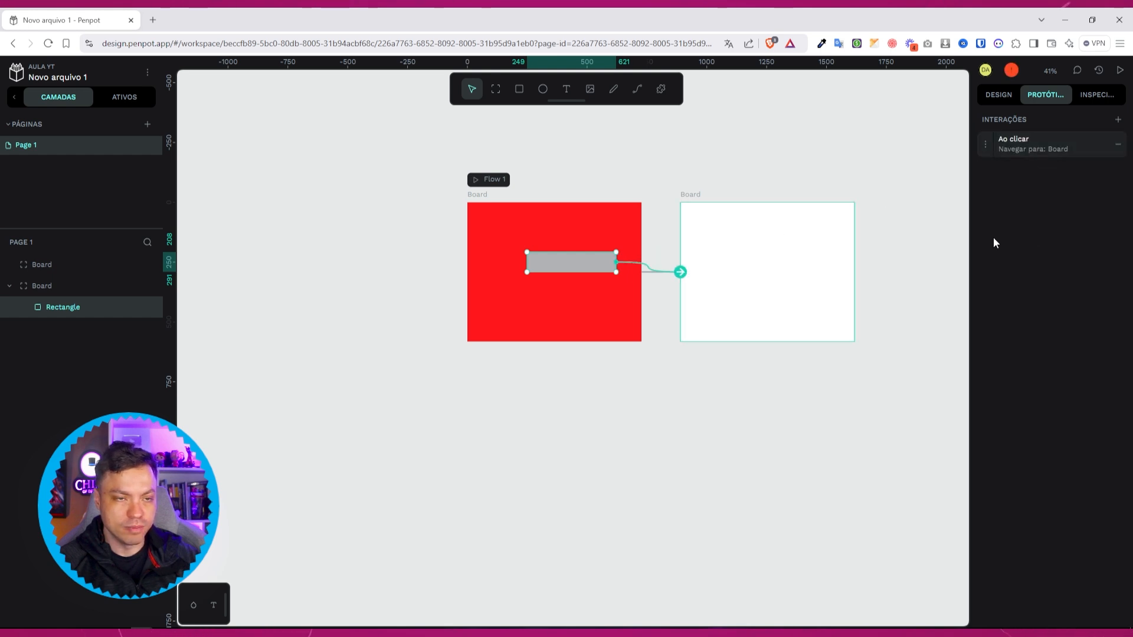
Preview the prototype for the red board and test the navigation through its grey rectangle.
left_click(479, 195)
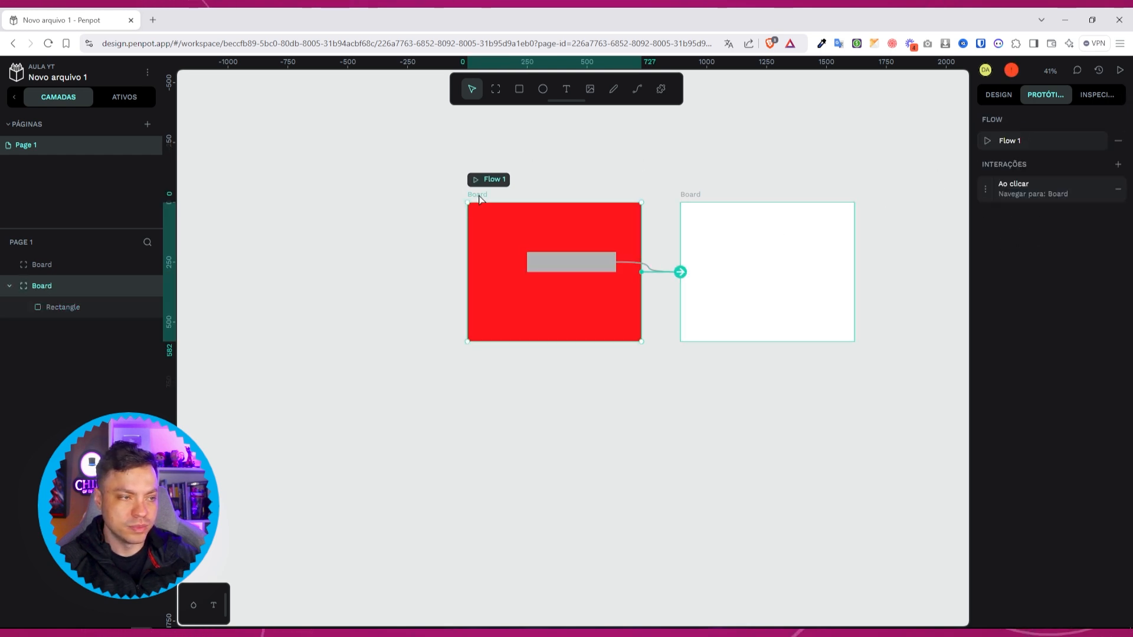
left_click(1119, 71)
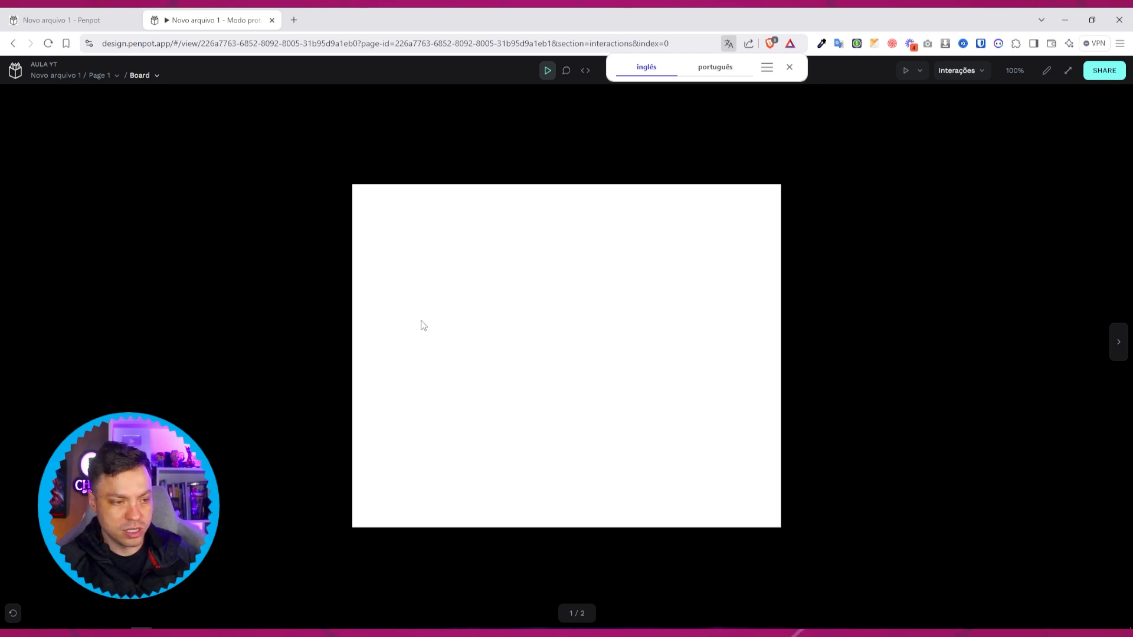
left_click(422, 325)
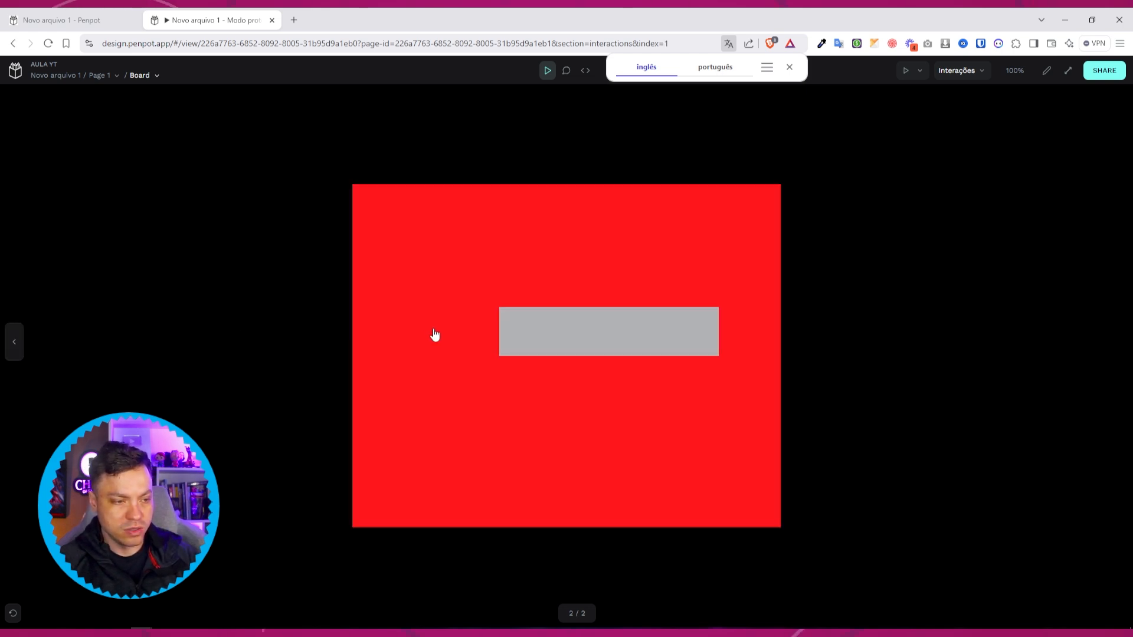
left_click(590, 346)
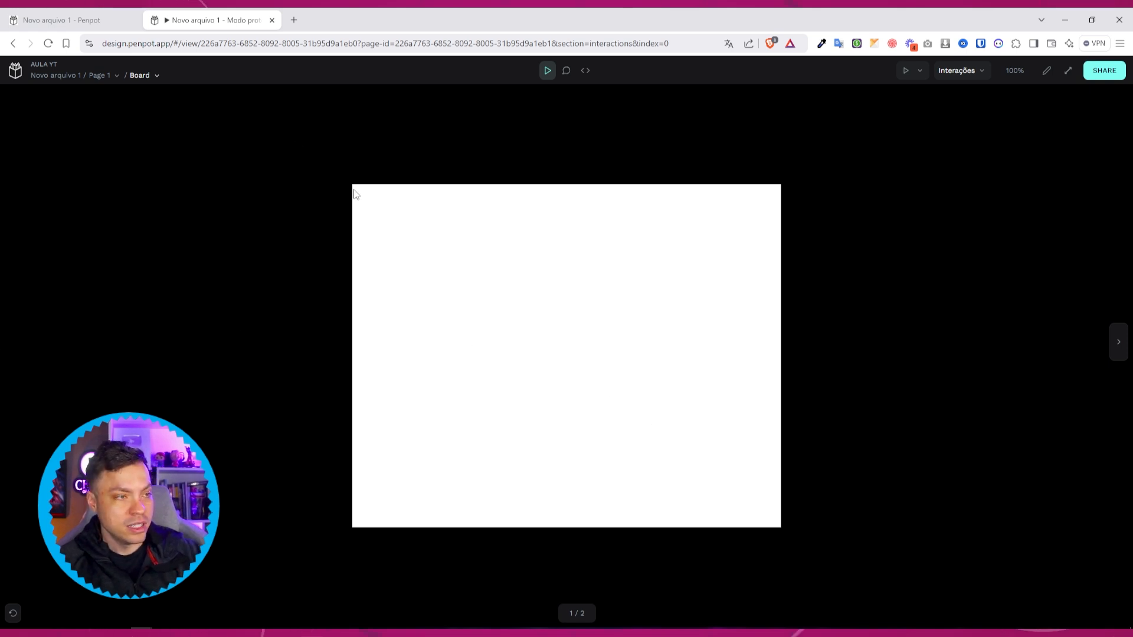
Return to the design file and delete the grey rectangle and the white duplicate board.
left_click(91, 13)
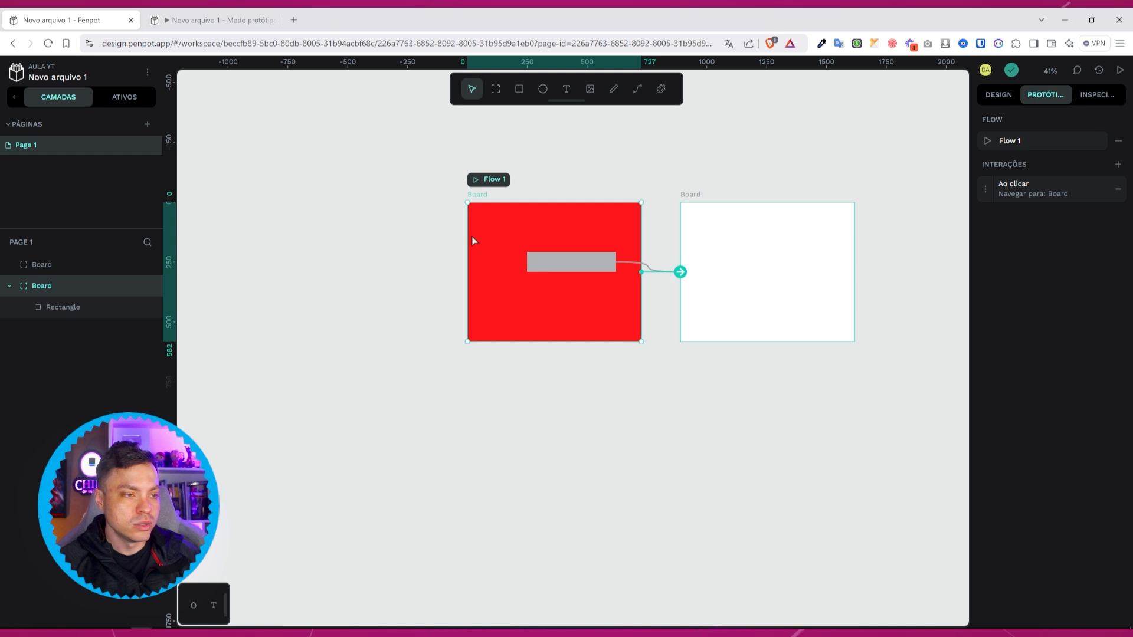
left_click(601, 267)
key("Delete")
left_click(701, 198)
key("Delete")
Set the remaining red board's fill to white ffffff.
left_click(489, 204)
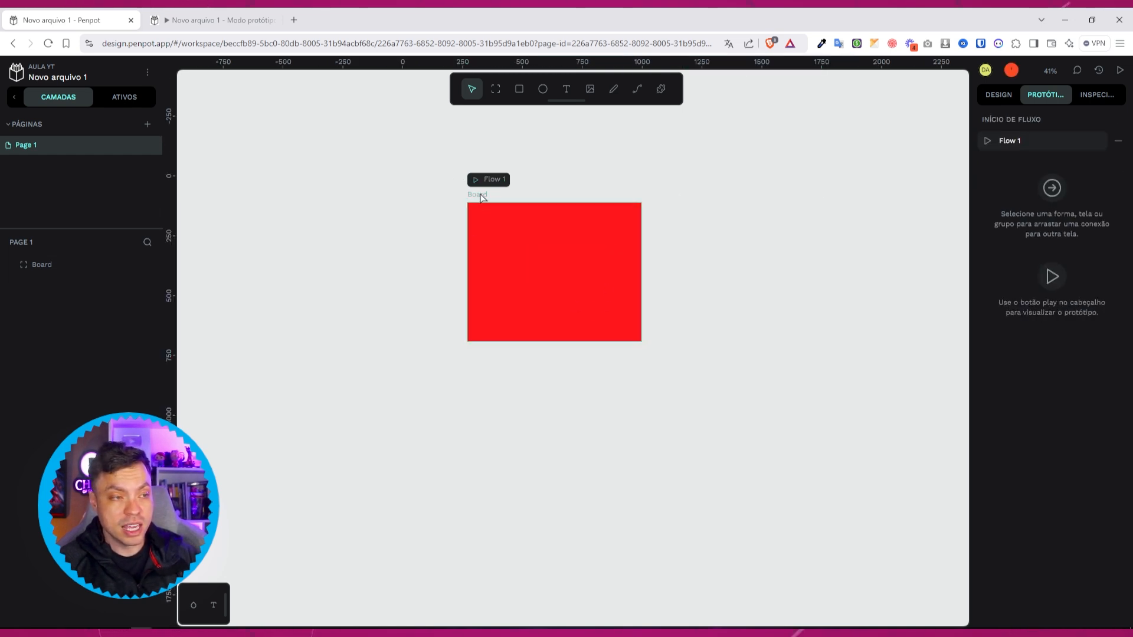
left_click(1009, 98)
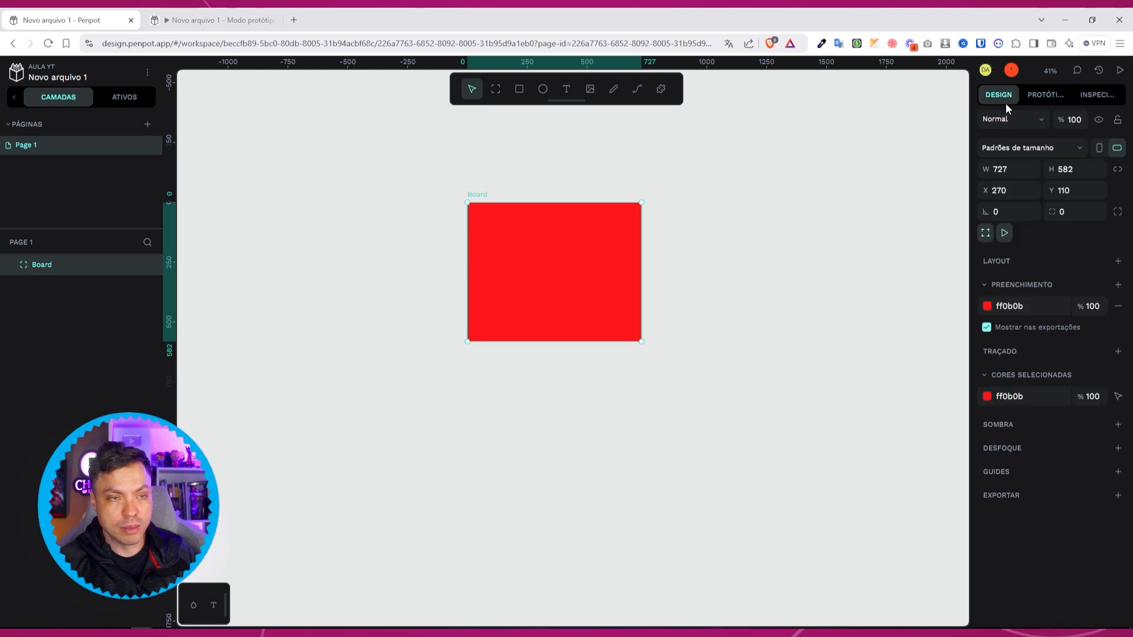
left_click(988, 306)
left_click(874, 355)
left_click_drag(859, 357, 710, 253)
left_click(710, 253)
Enlarge the board into a tall portrait format of about 1121 × 1799 px.
left_click(634, 341)
left_click_drag(637, 340, 735, 571)
left_click_drag(610, 202, 606, 141)
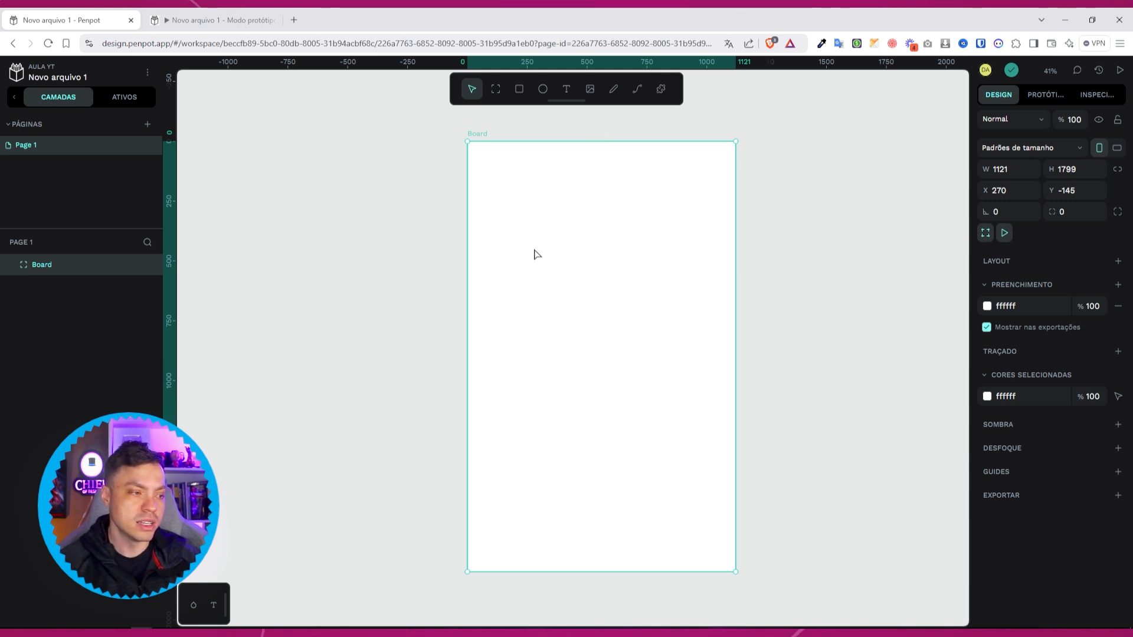
left_click(942, 300)
Draw an ellipse about 510 × 475 px in the upper part of the board and fill it with blue 2c5ae3.
left_click(542, 88)
left_click_drag(538, 190, 662, 304)
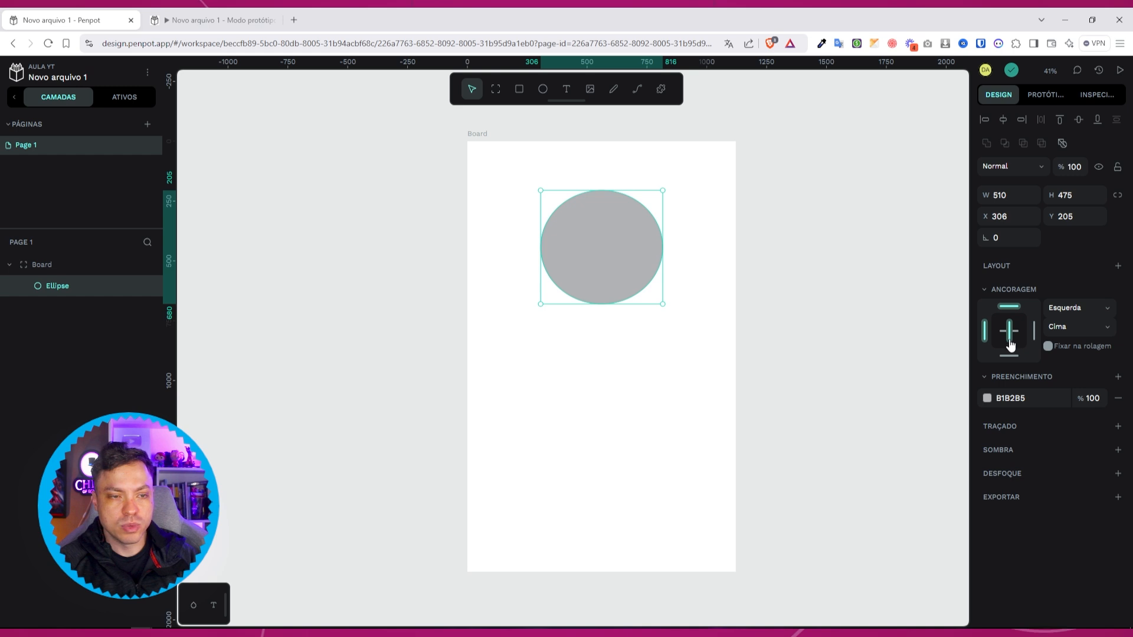
left_click(987, 399)
left_click_drag(897, 422, 924, 410)
left_click(982, 428)
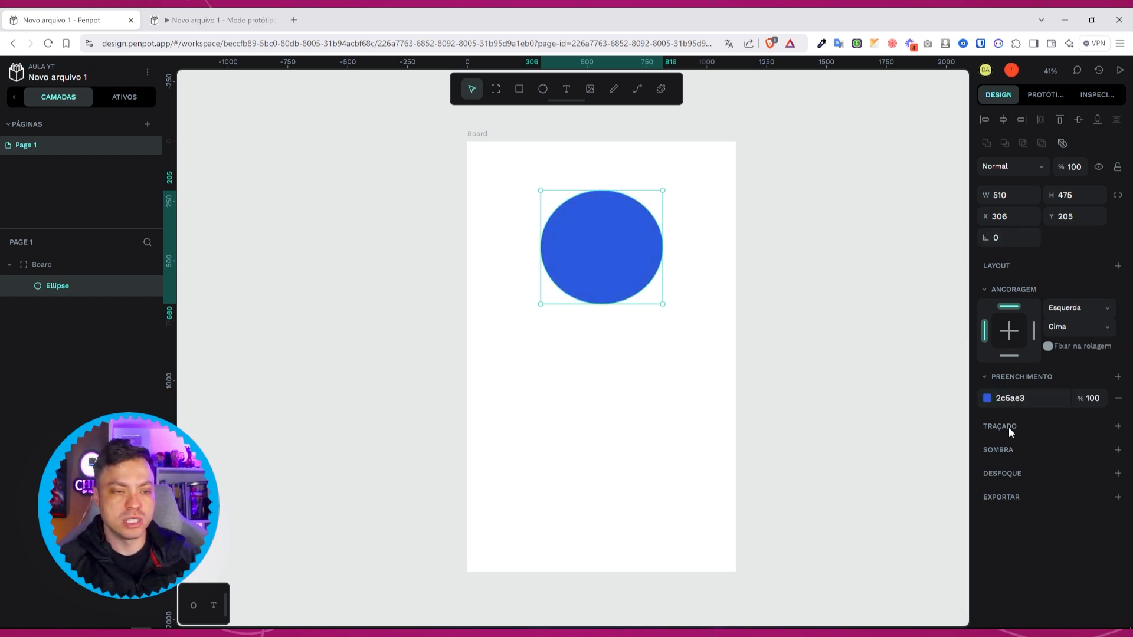
Add a black stroke 16 px wide to the blue ellipse.
left_click(1117, 426)
left_click(990, 469)
left_click(996, 468)
type("16")
key("Return")
left_click(856, 437)
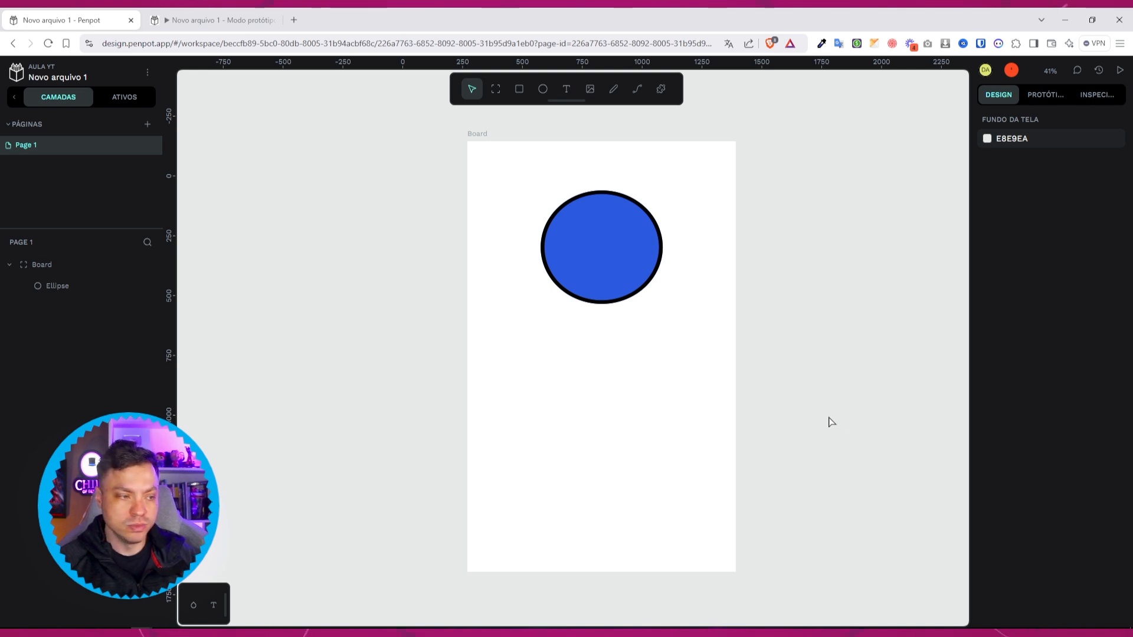
Move the blue ellipse off the board onto the empty canvas and view the file's typography and colour palettes.
left_click_drag(584, 276, 827, 336)
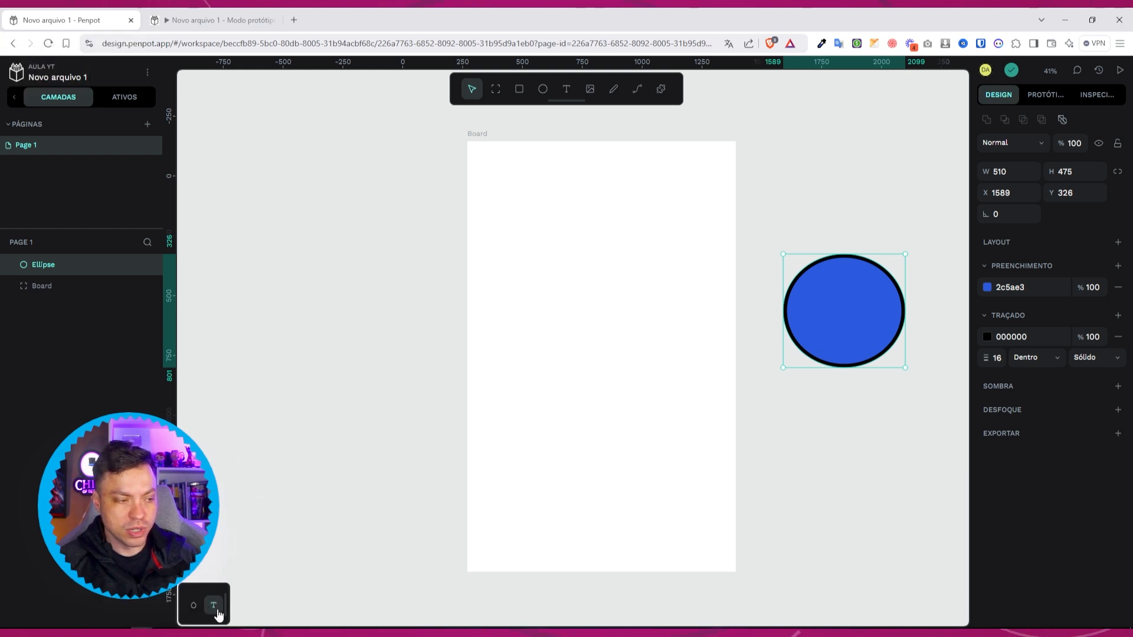
left_click(215, 608)
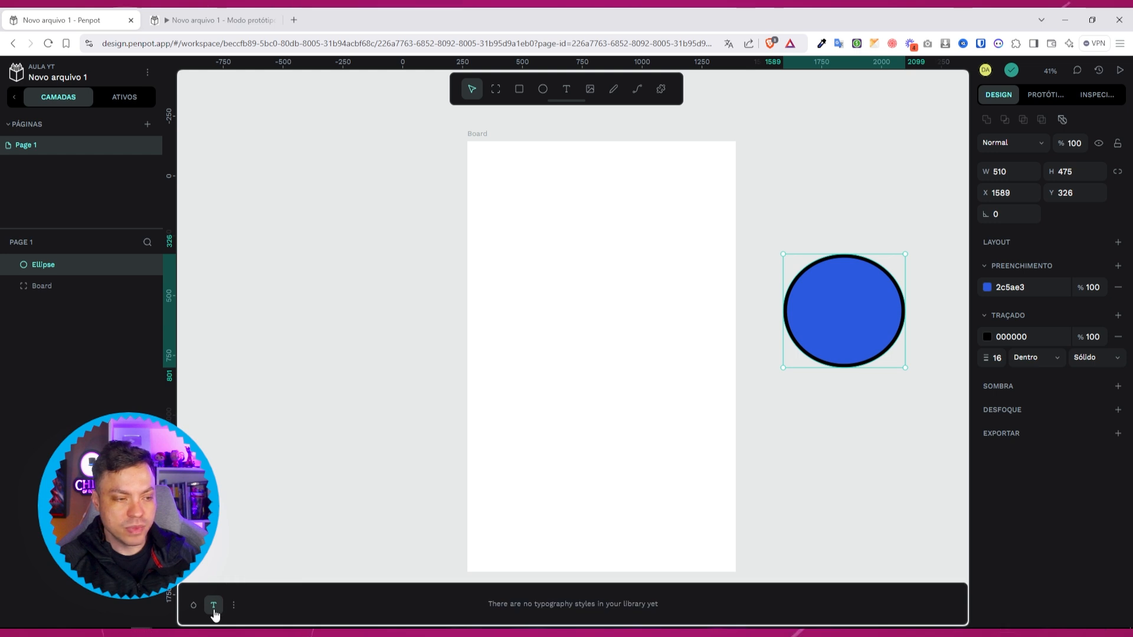
left_click(195, 606)
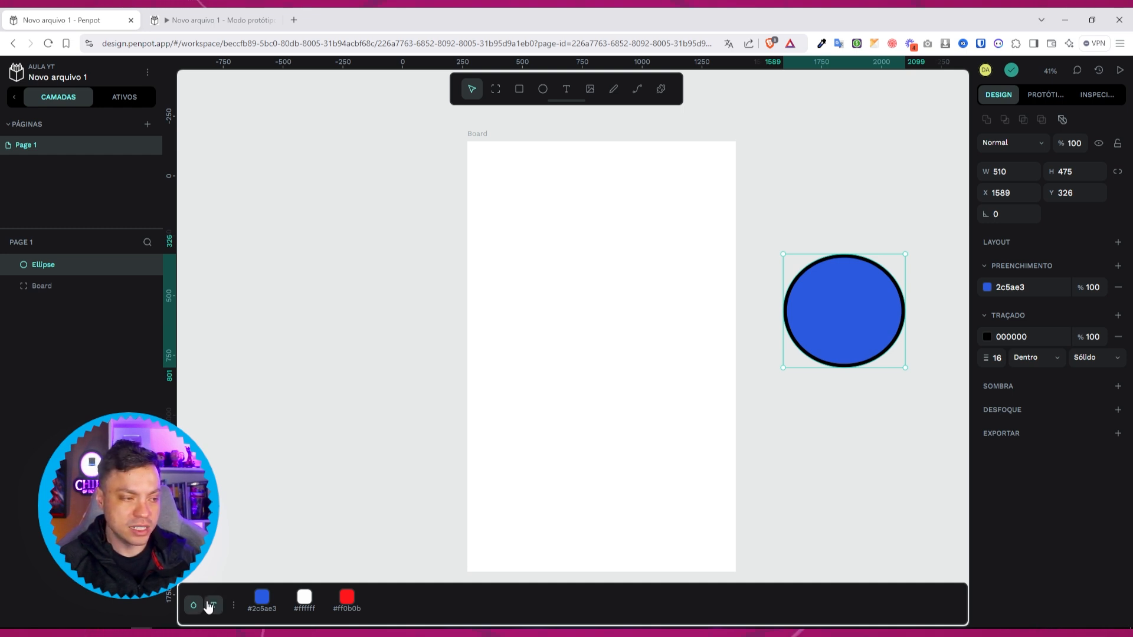
left_click(211, 606)
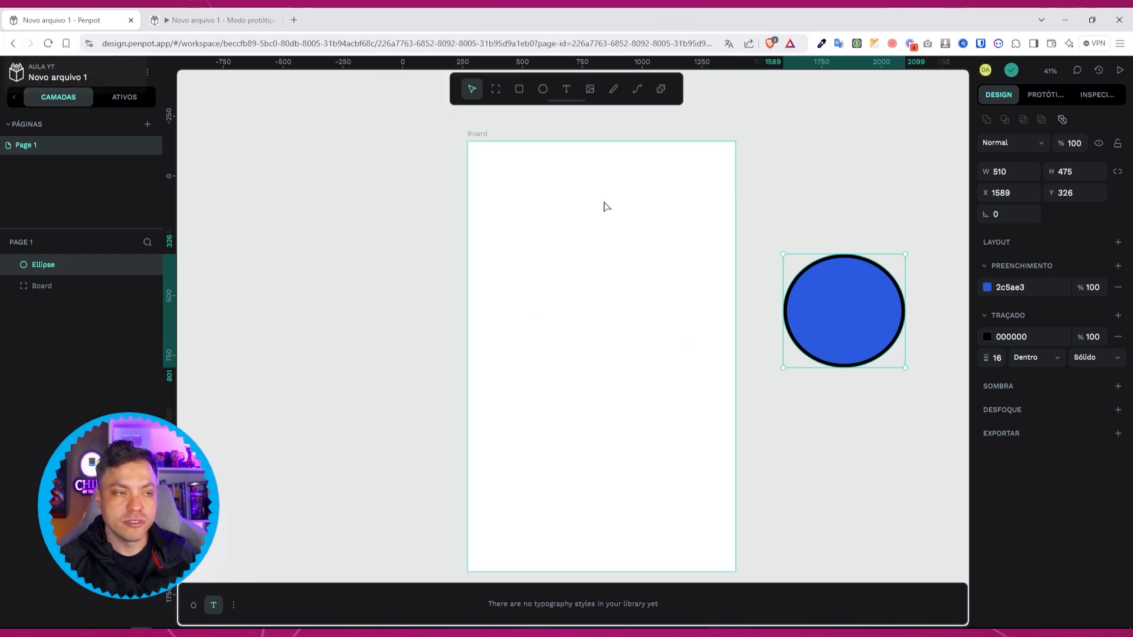
left_click(210, 608)
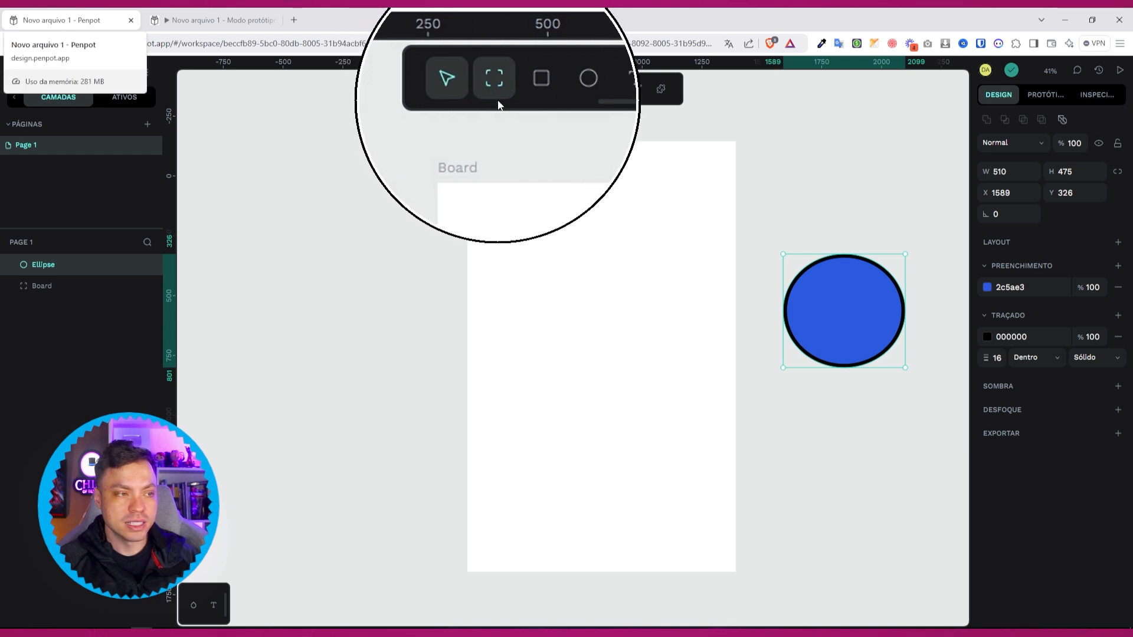
Delete the blue ellipse and move the empty board slightly to the left on the canvas.
key("Delete")
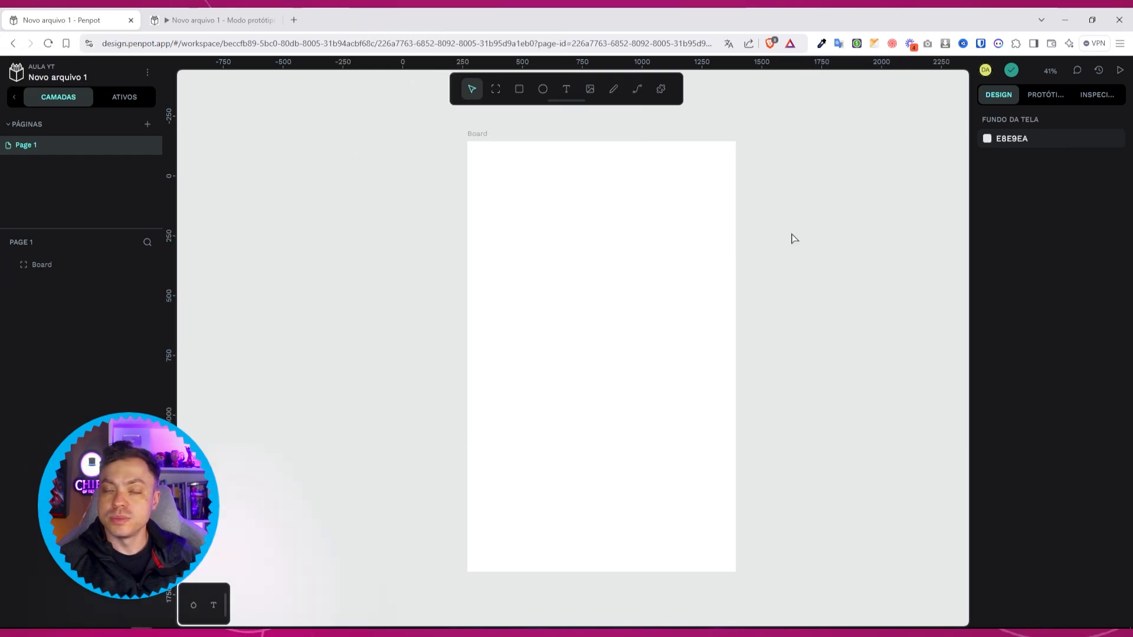
left_click(475, 143)
mouse_move(476, 143)
left_mouse_down()
mouse_move(422, 144)
mouse_move(459, 145)
left_mouse_up()
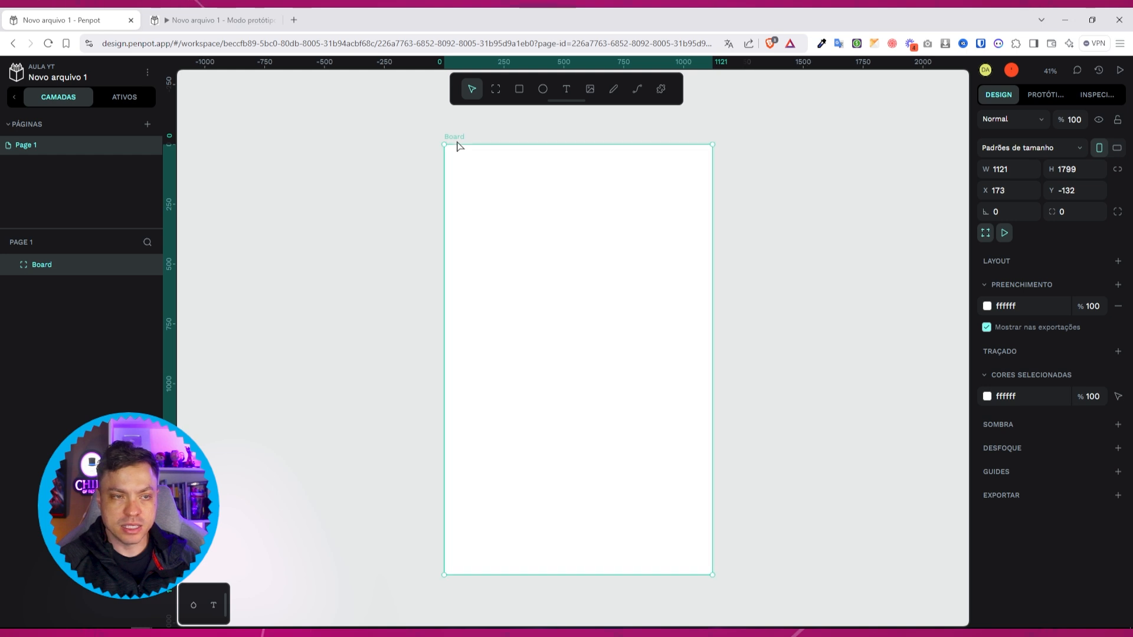
Post the comment "Tranquilamente" on the upper part of the board.
left_click(1077, 70)
left_click(618, 202)
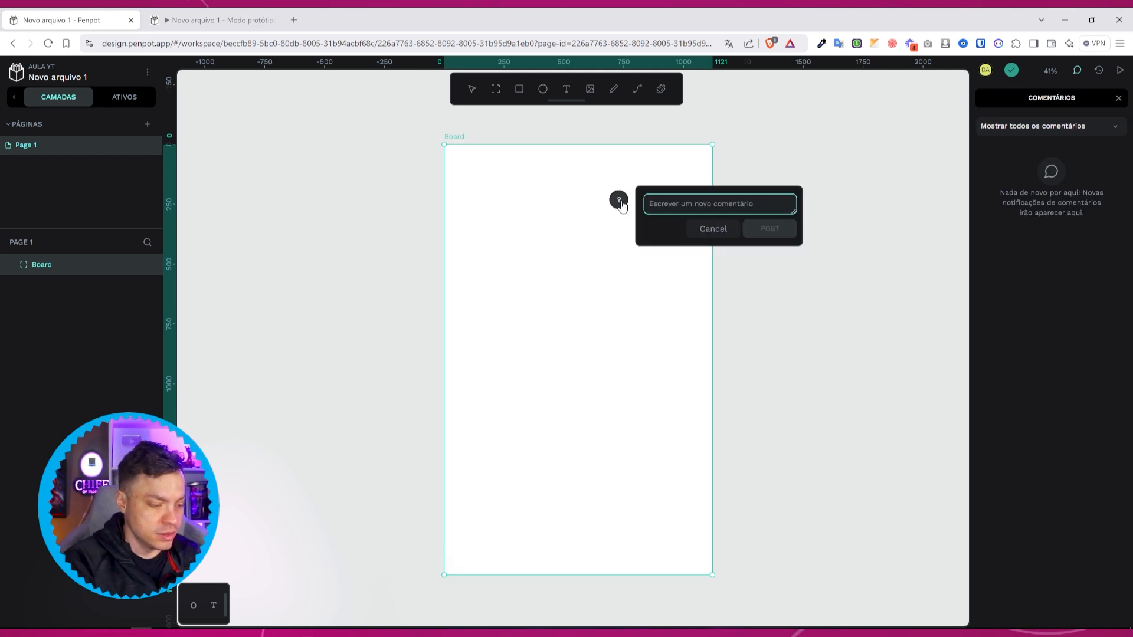
type("T")
key("BackSpace")
type("Tranquilamente")
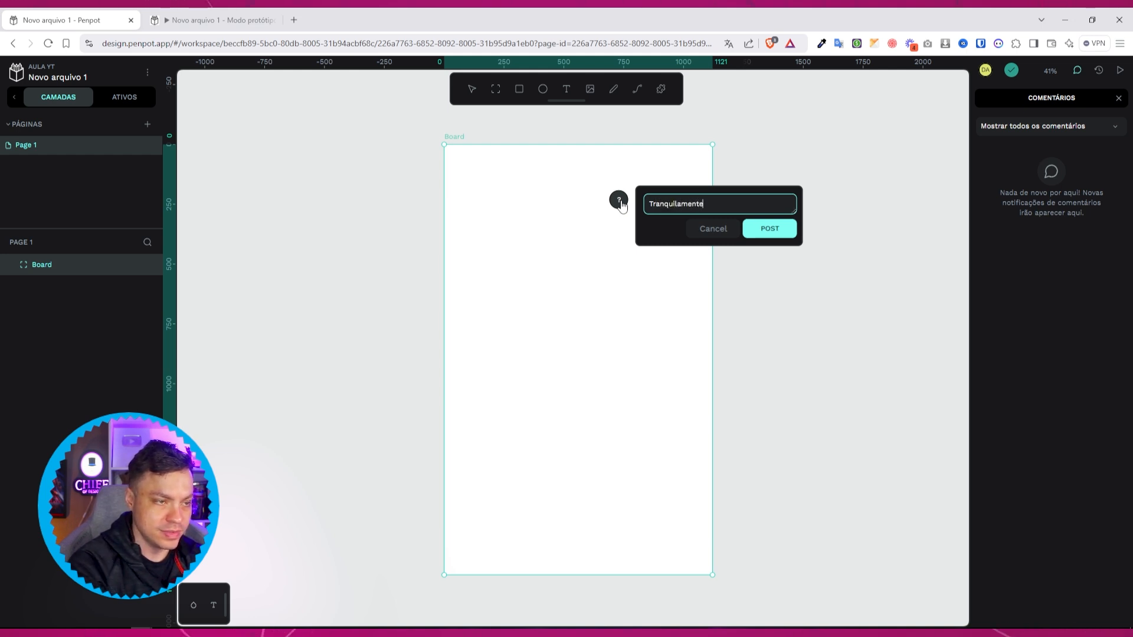
left_click(773, 230)
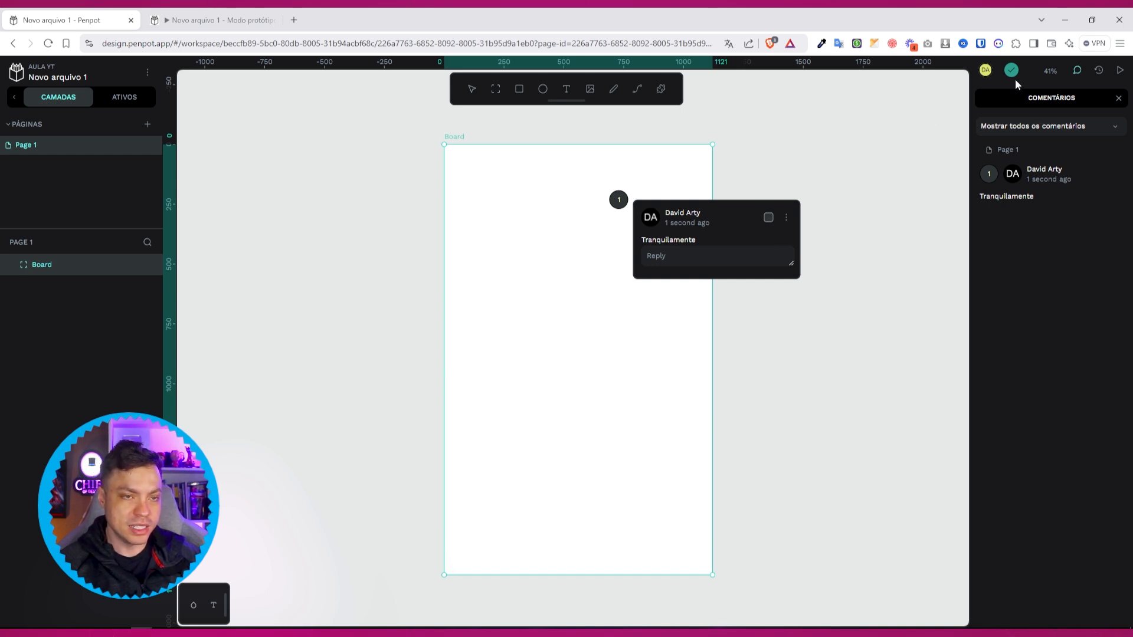
Open the file's history of changes to review the recorded actions.
left_click(1098, 71)
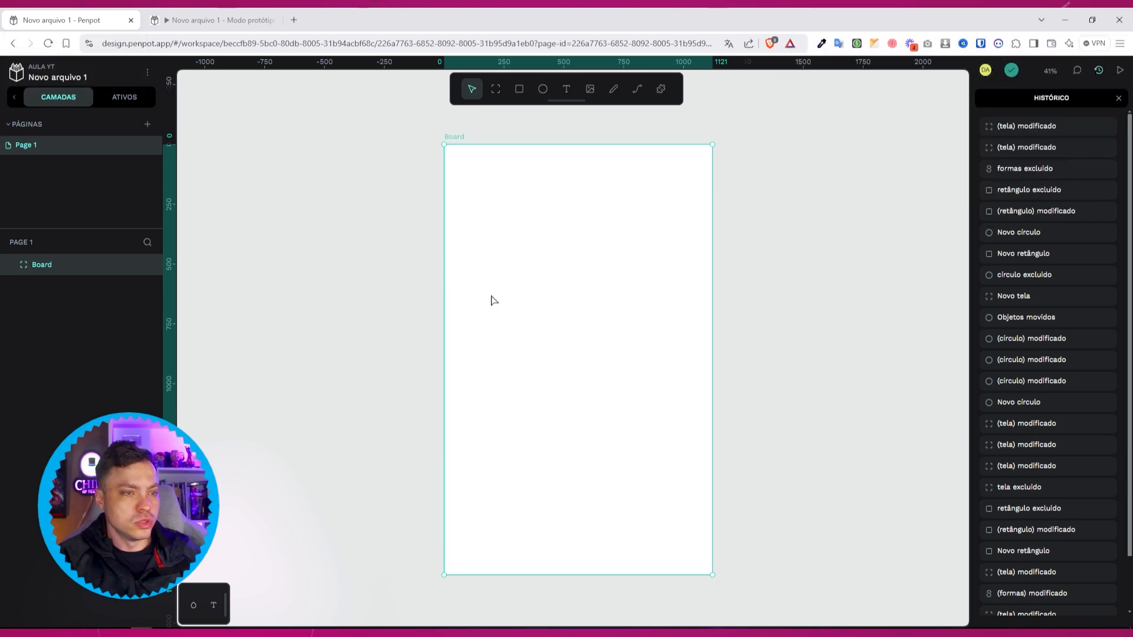
scroll(491, 298, "up", 5)
scroll(491, 290, "down", 8)
scroll(487, 290, "up", 3)
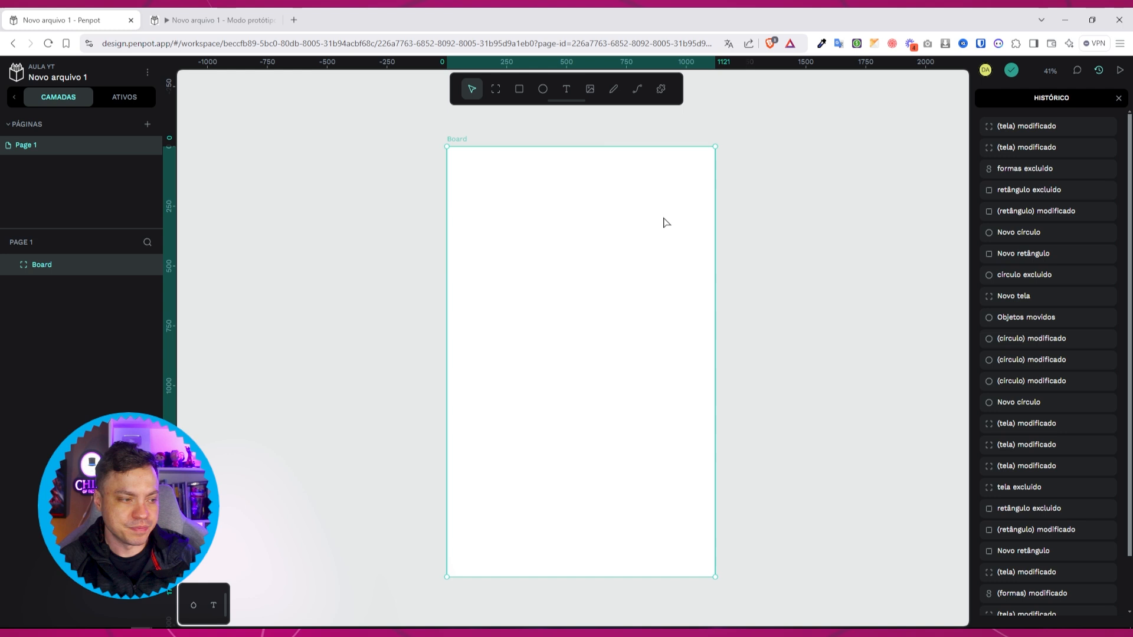
Draw a second tall board about 804 px wide beside the first and shift both boards left on the canvas.
left_click(495, 94)
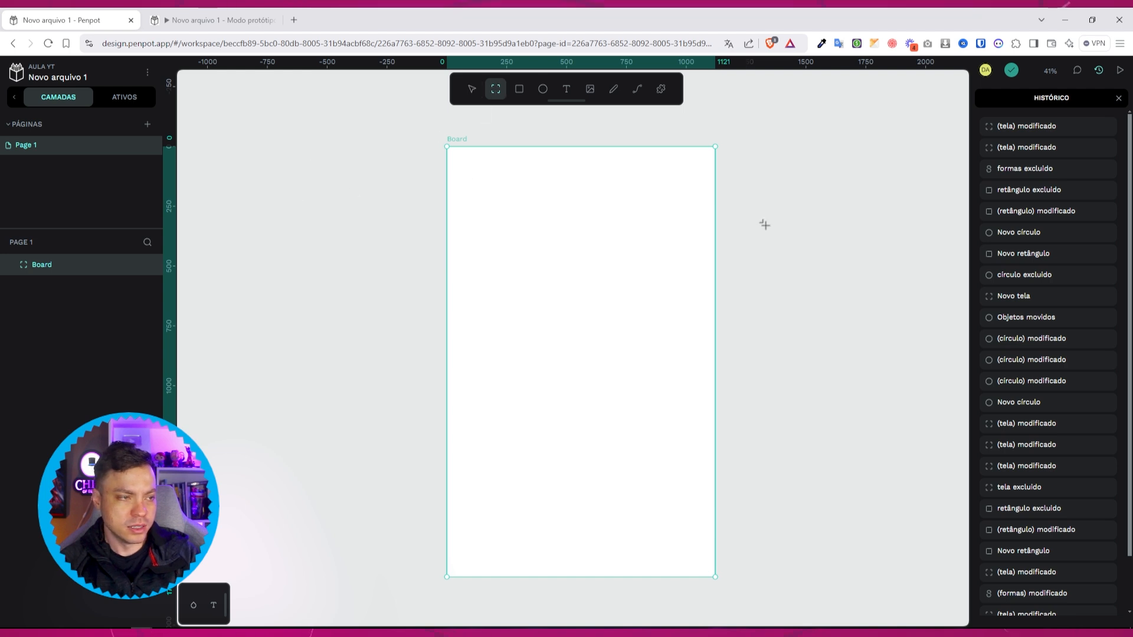
mouse_move(746, 149)
left_mouse_down()
mouse_move(915, 536)
mouse_move(968, 587)
mouse_move(938, 575)
left_mouse_up()
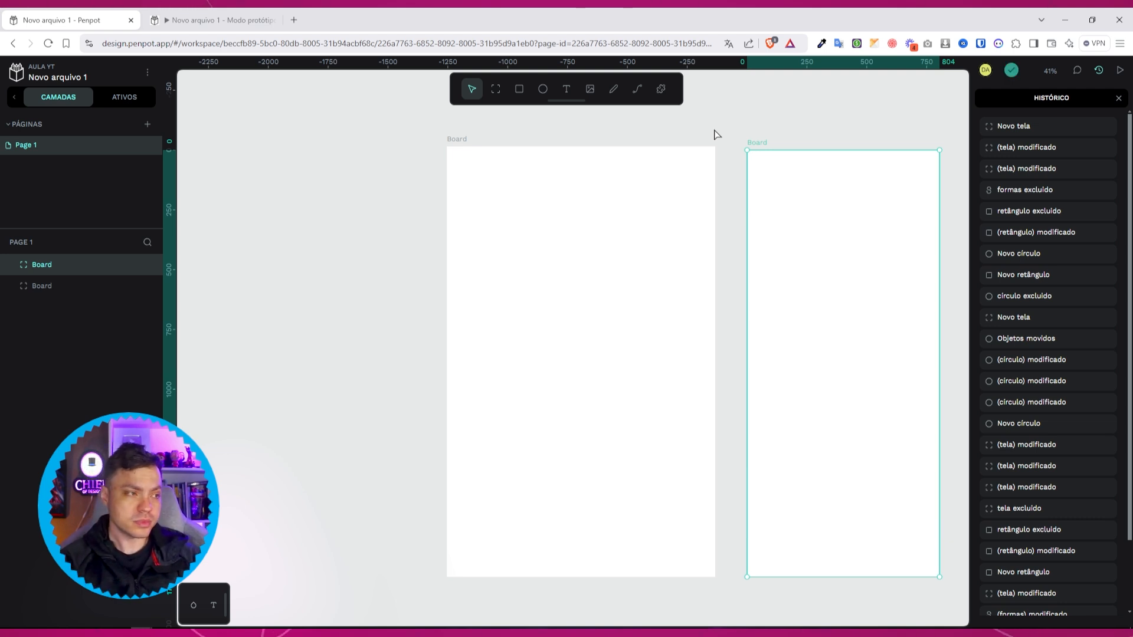
left_click_drag(472, 140, 286, 136)
left_click_drag(756, 144, 572, 144)
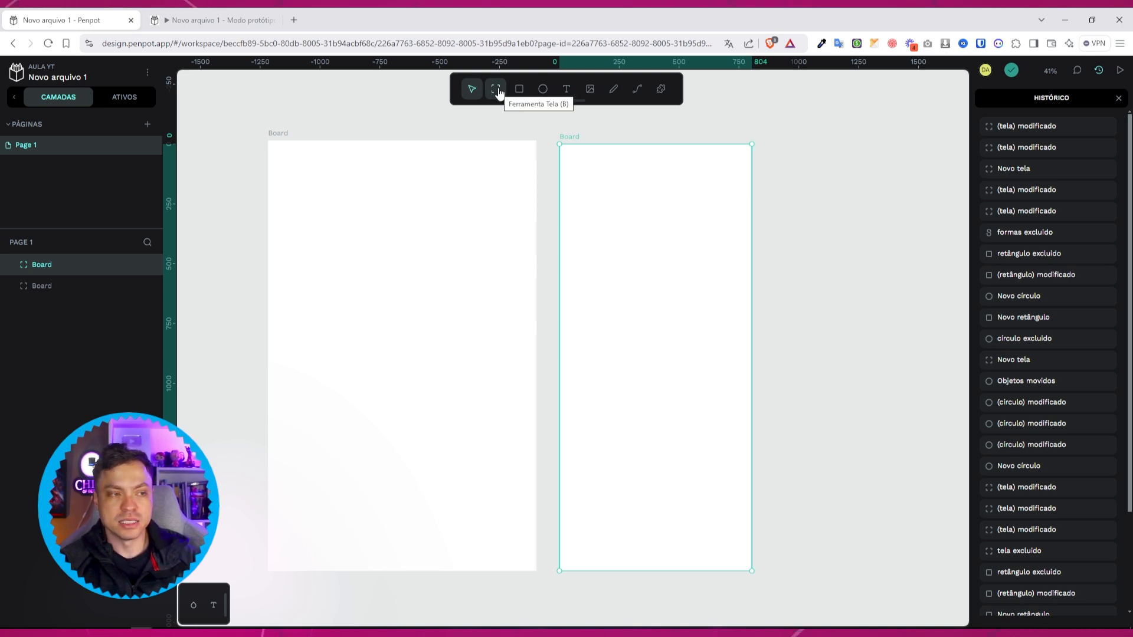
Draw a rectangle in the upper part of the narrower board and resize it to about 488 × 582 px.
left_click(518, 91)
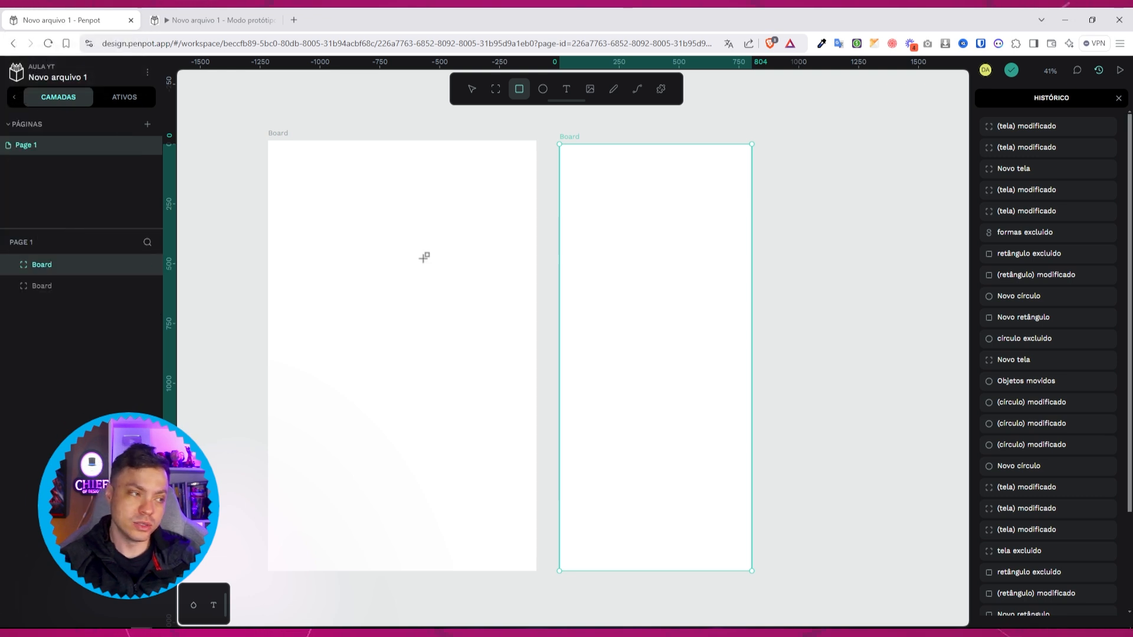
mouse_move(587, 167)
left_mouse_down()
mouse_move(728, 336)
mouse_move(720, 309)
left_mouse_up()
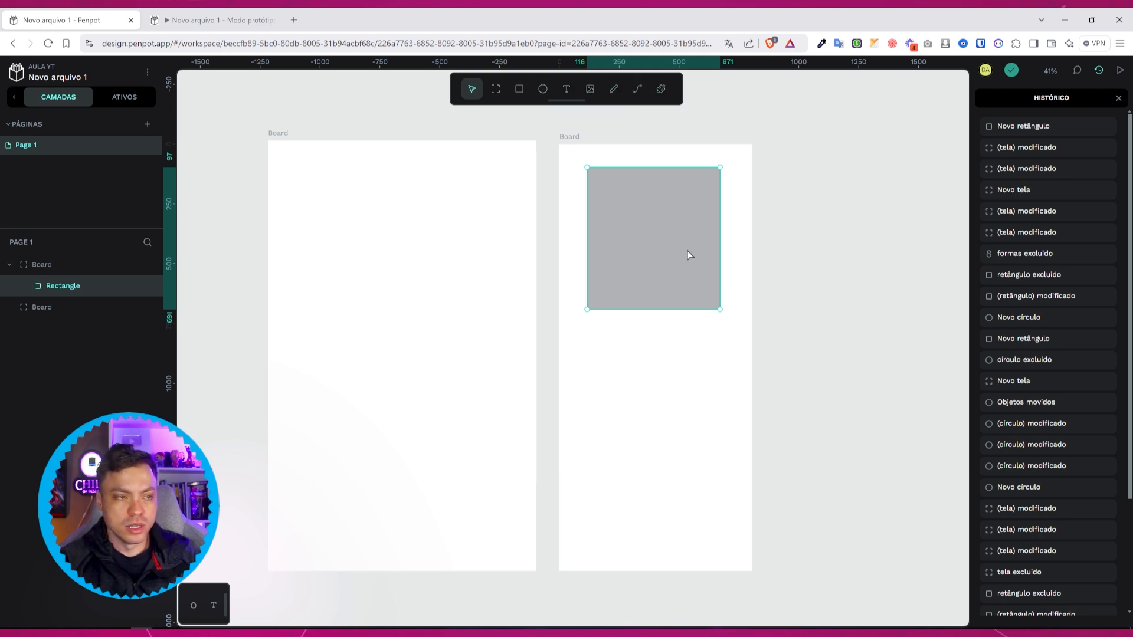
mouse_move(716, 306)
left_mouse_down()
mouse_move(665, 246)
mouse_move(703, 306)
left_mouse_up()
Reshape the rectangle into a triangle by moving its corner nodes and removing one, and delete the shape.
double_click(704, 308)
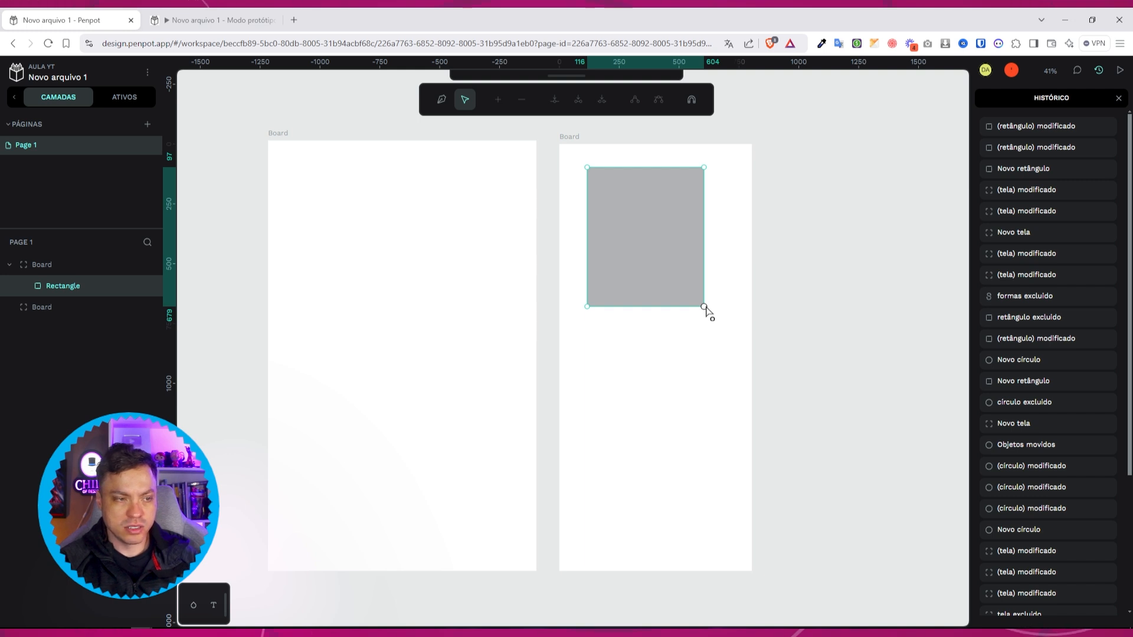
left_click_drag(704, 307, 596, 181)
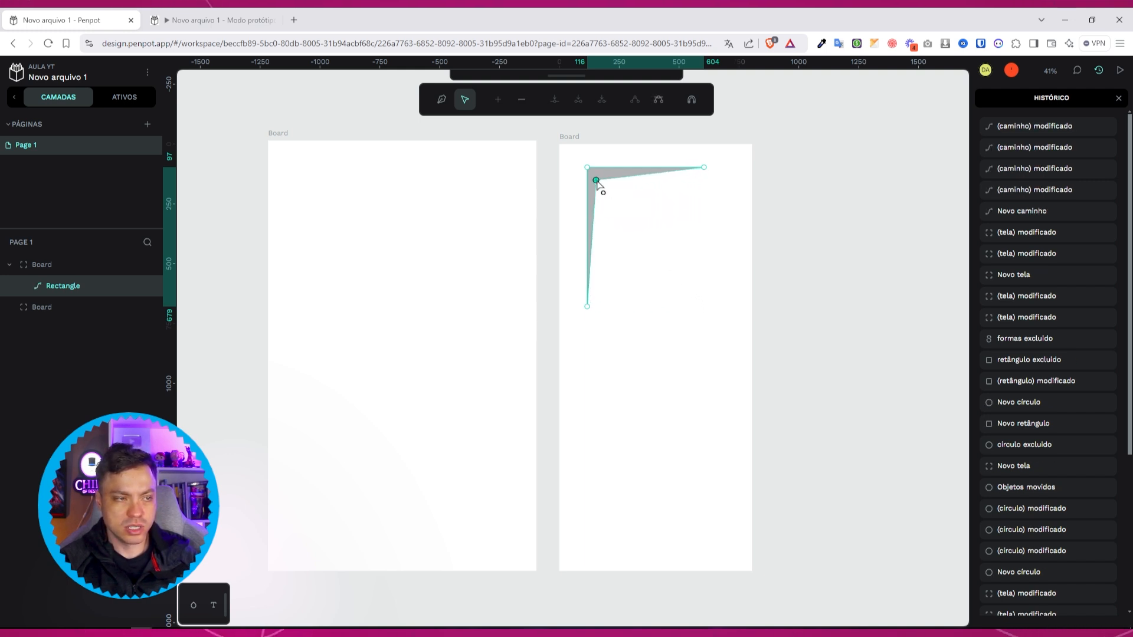
left_click_drag(596, 180, 703, 308)
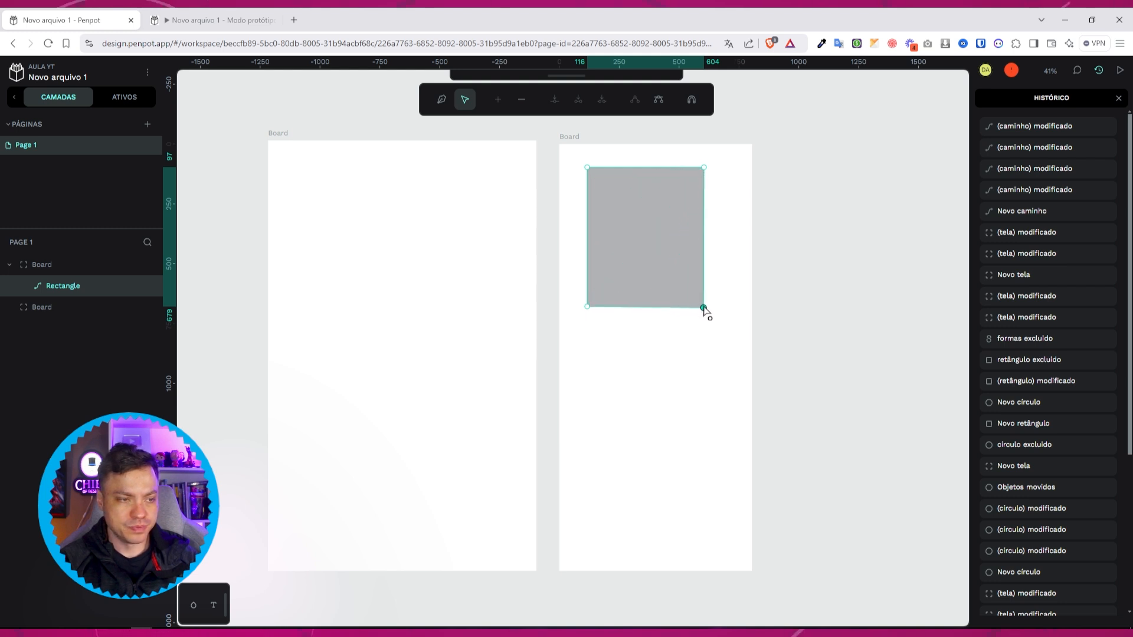
left_click_drag(703, 169, 609, 234)
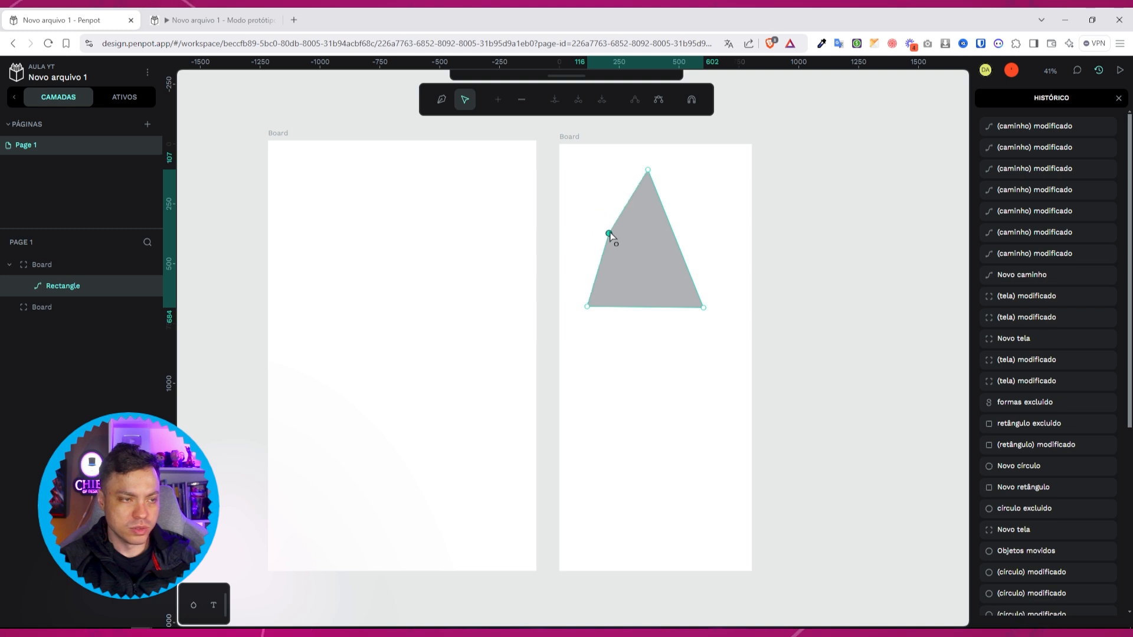
key("Delete")
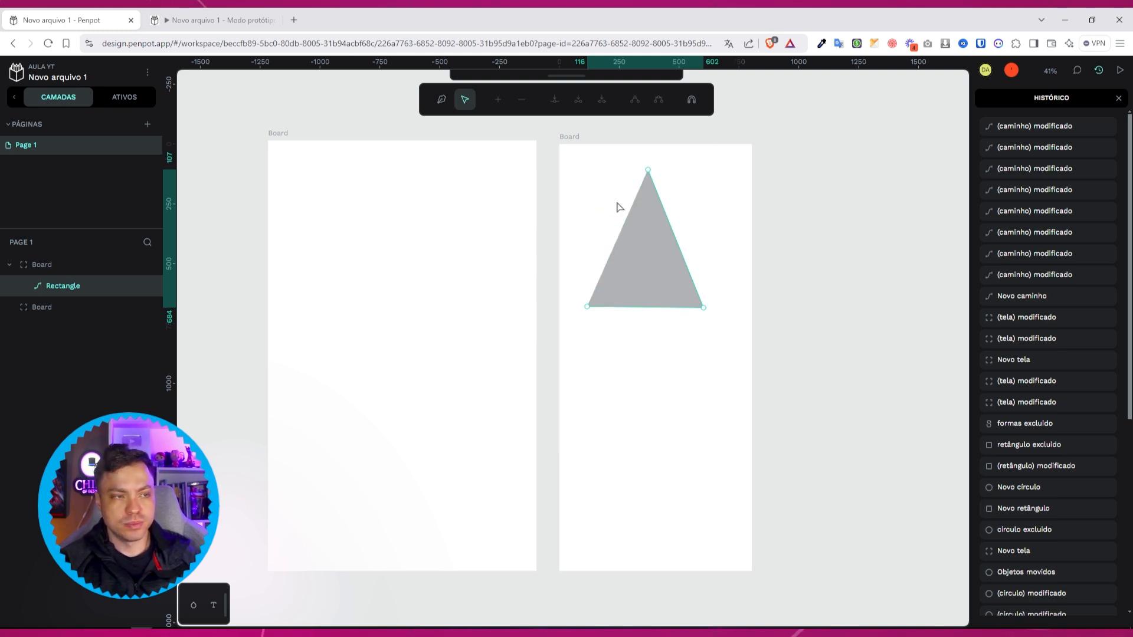
key("Escape")
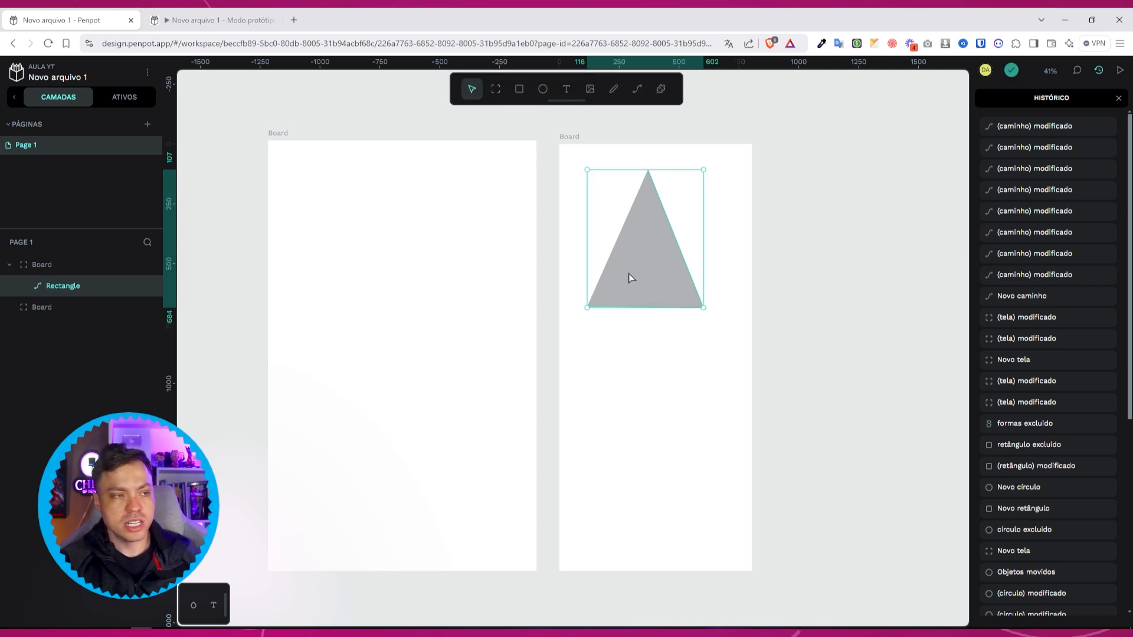
key("Delete")
Add the text "TRablha" in the upper part of the narrower board.
key("t")
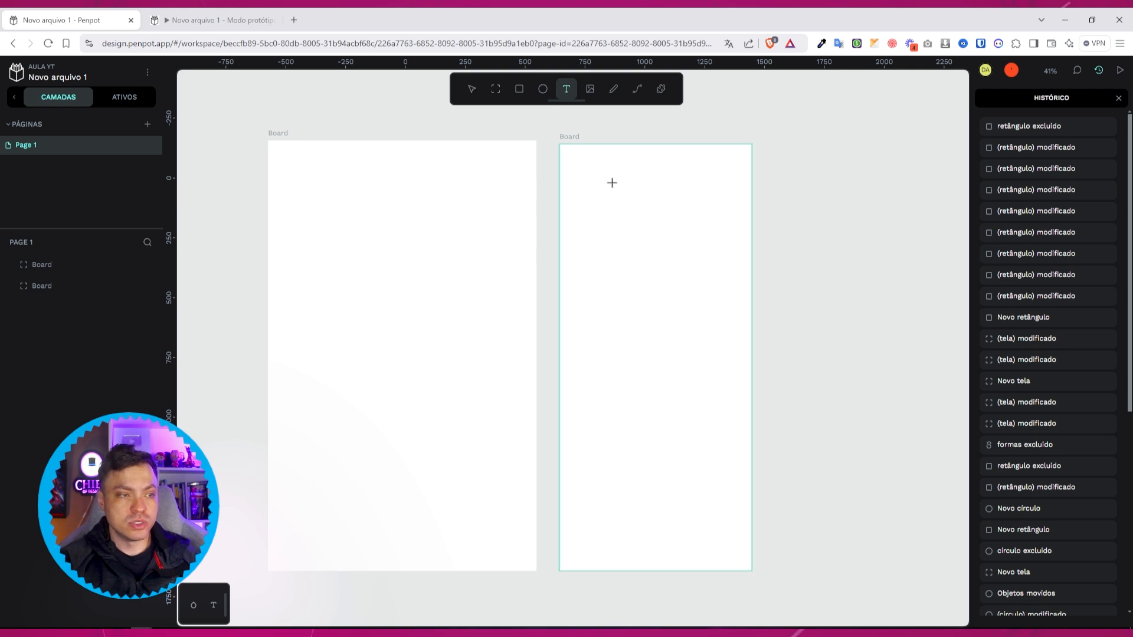
left_click(613, 183)
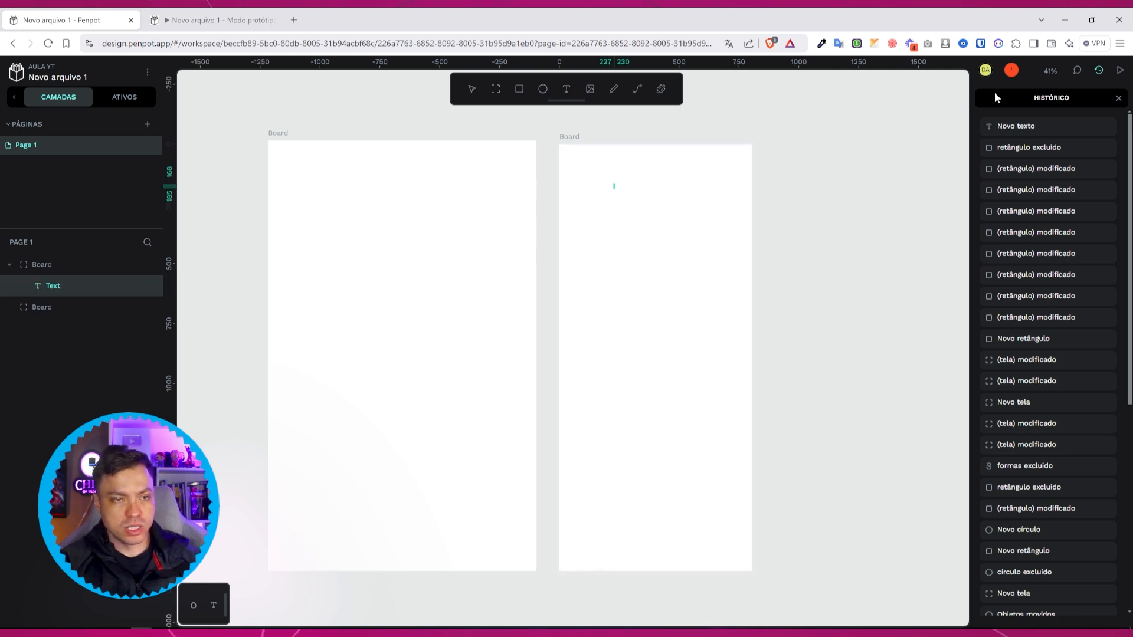
type("Título")
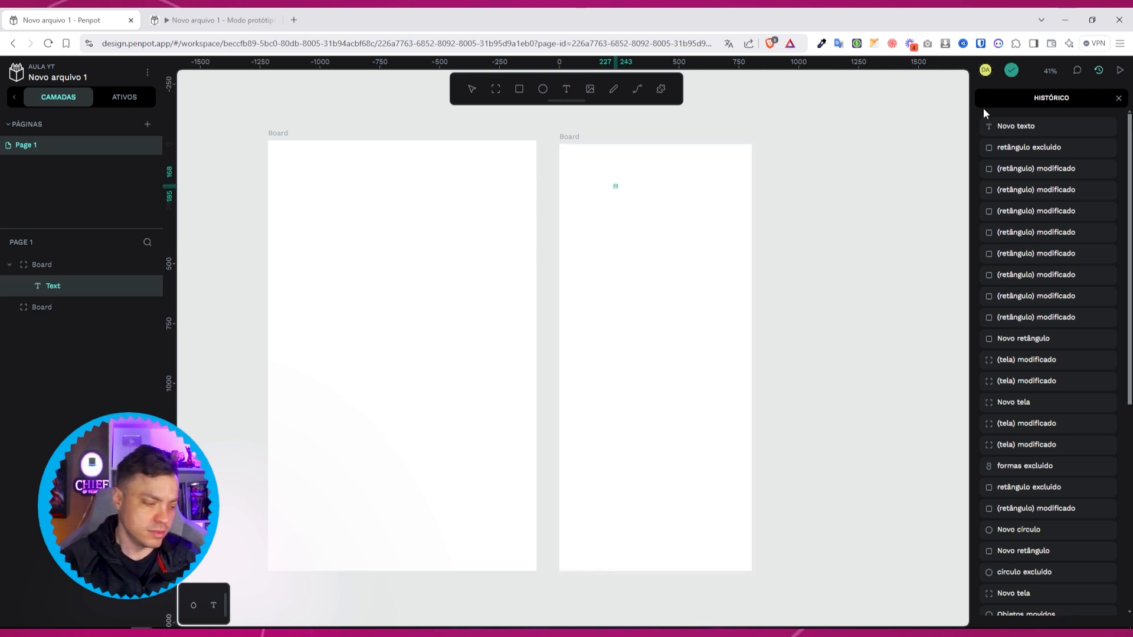
type("ha")
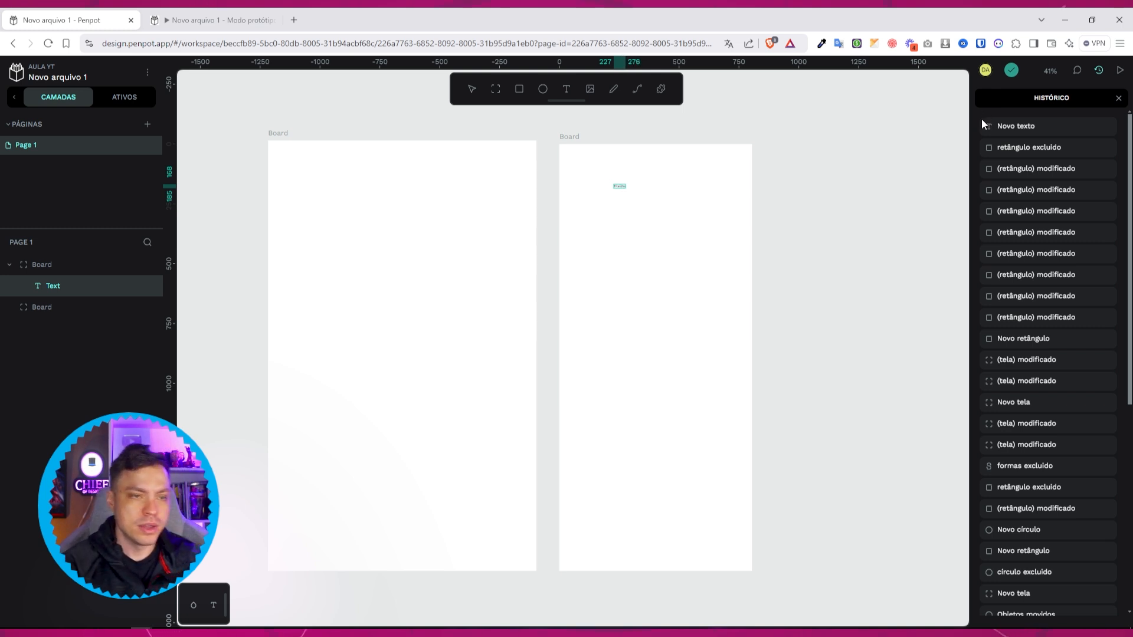
key("Escape")
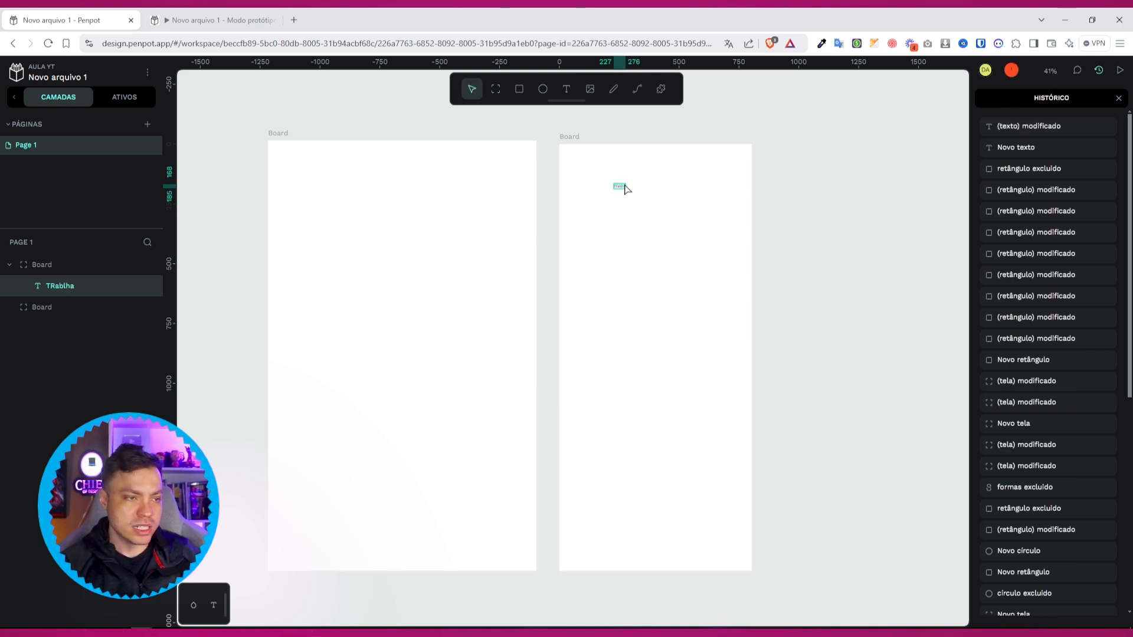
Enlarge the text to about 326 × 113 px by scaling it from its lower-right corner.
scroll(626, 197, "up", 10)
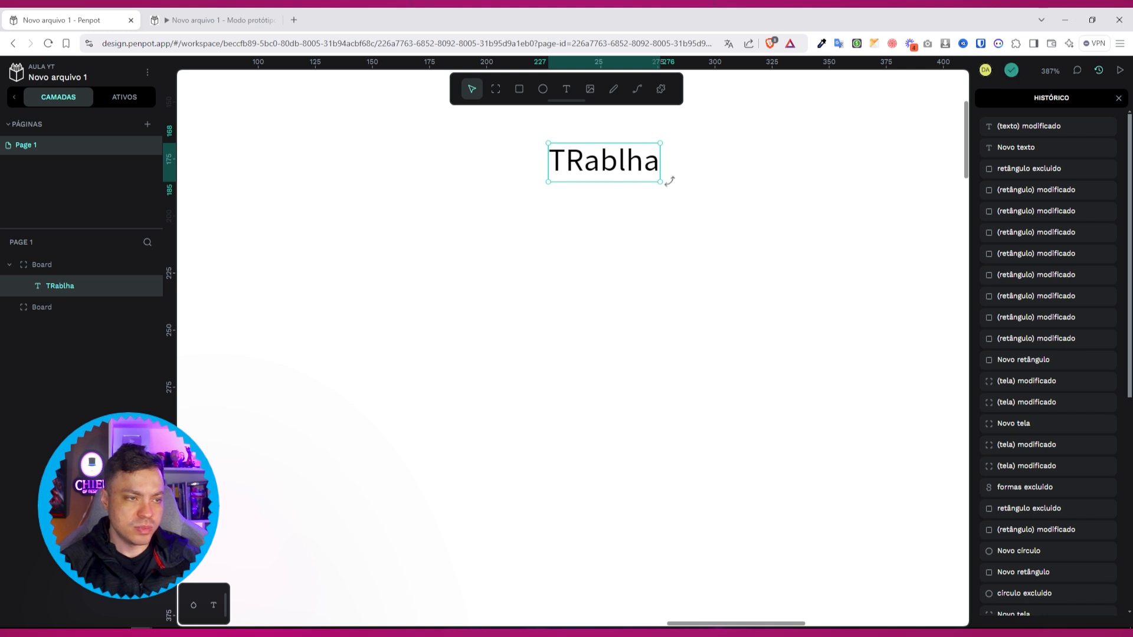
left_click_drag(662, 181, 769, 369)
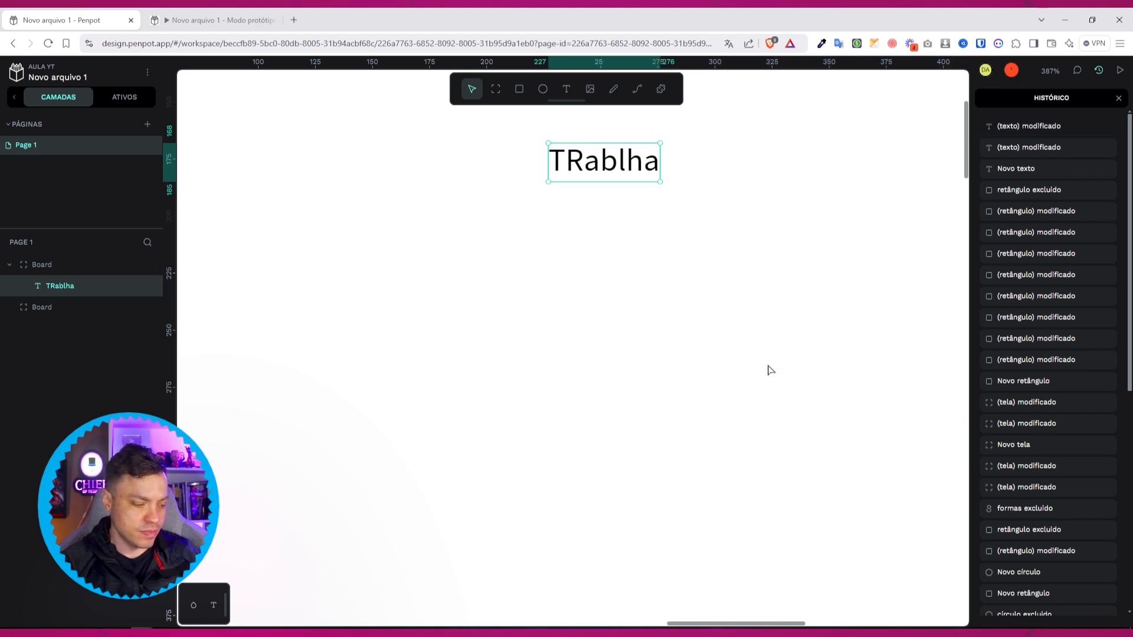
left_click_drag(659, 182, 761, 399)
scroll(760, 398, "down", 6)
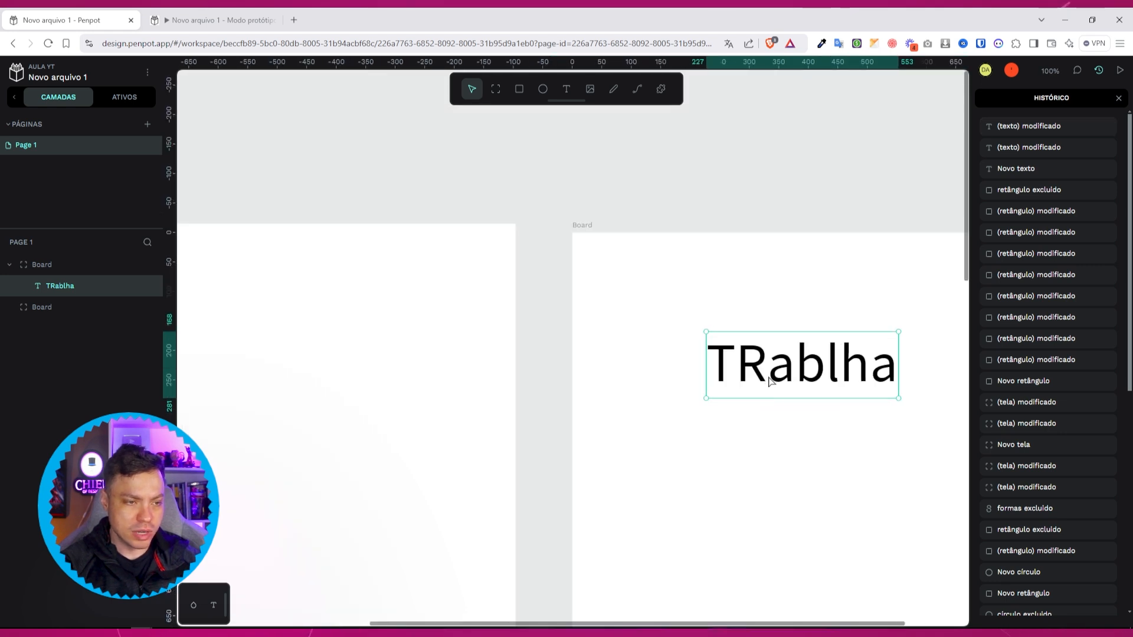
Correct the text's wording to "Trabalhar".
double_click(779, 363)
left_click_drag(782, 361, 733, 361)
type("ra")
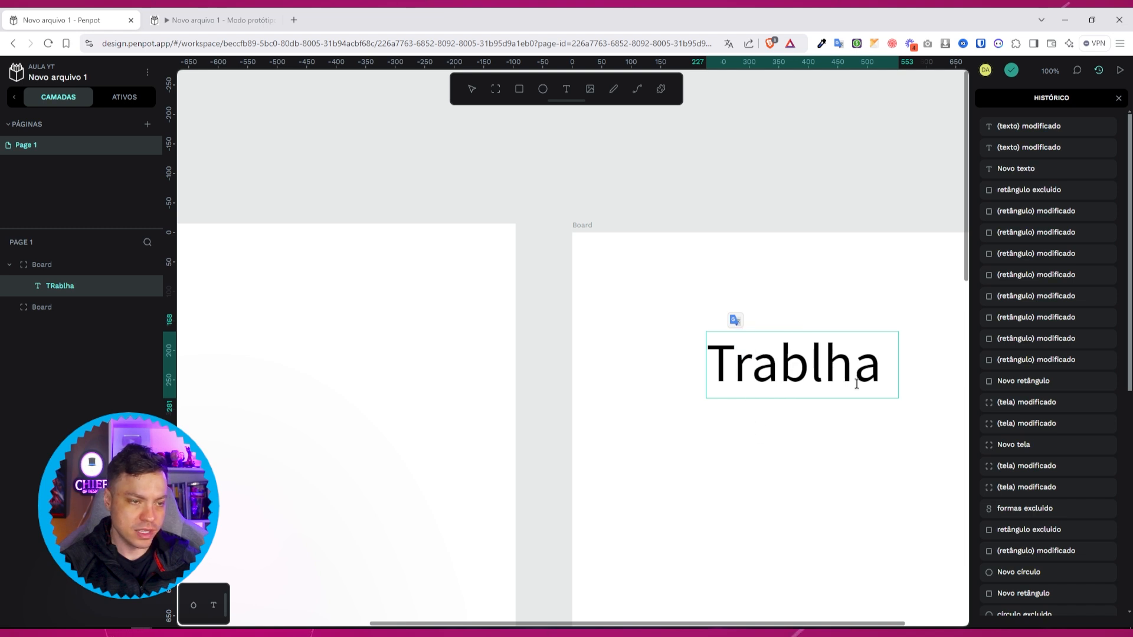
left_click(805, 367)
type("a")
left_click(903, 369)
type("r")
key("Escape")
Move the "Trabalhar" text towards the board's left edge, to about X 76, Y 162, and close the history.
left_click_drag(876, 383, 787, 380)
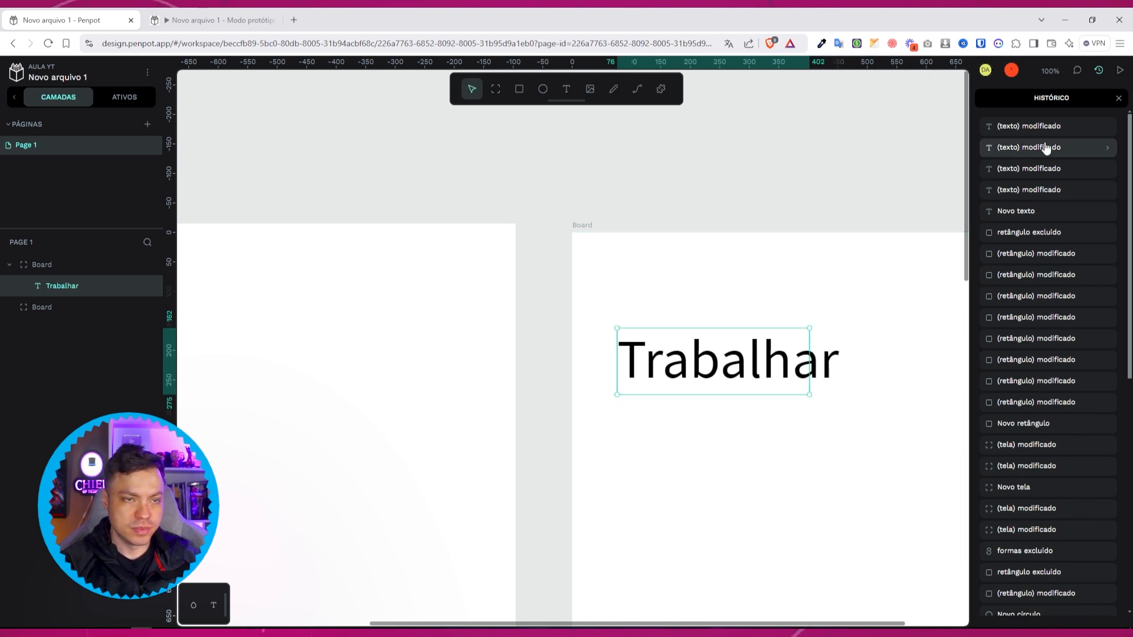
left_click(1118, 98)
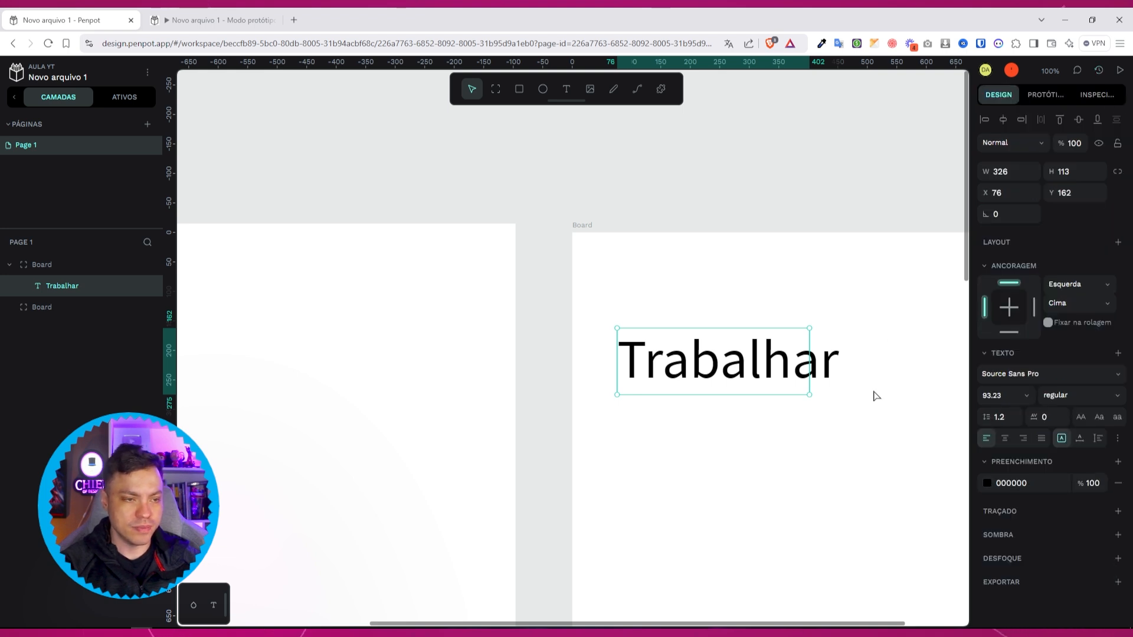
scroll(821, 413, "down", 6)
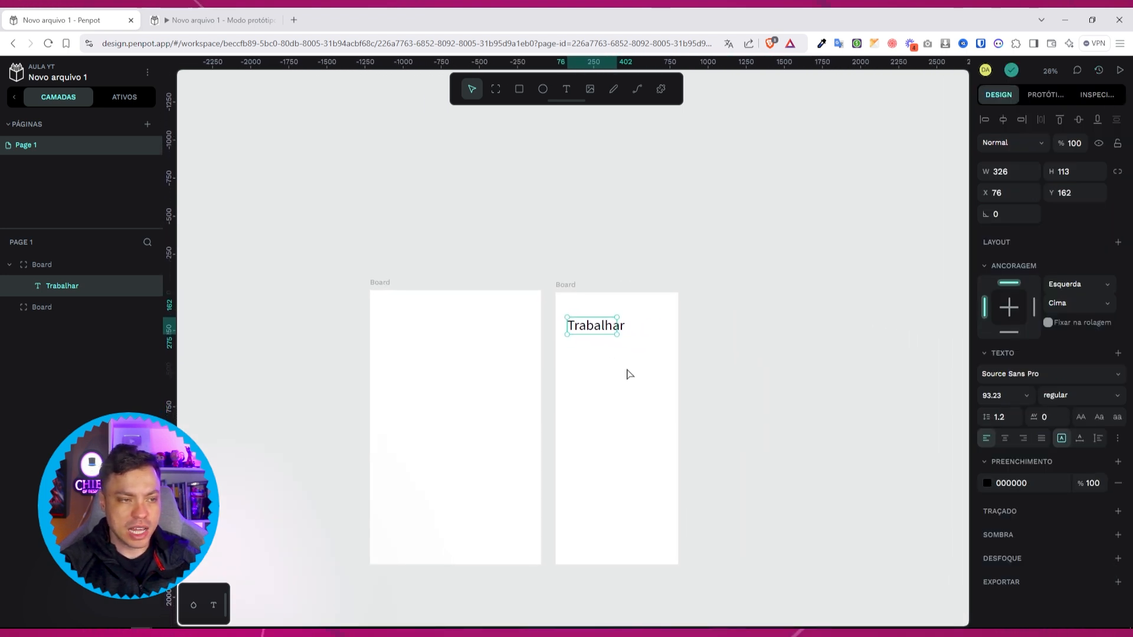
Insert the image maxresdefault.jpg into the narrower board and scale it to about 607 × 342 px below the "Trabalhar" text.
scroll(626, 374, "up", 3)
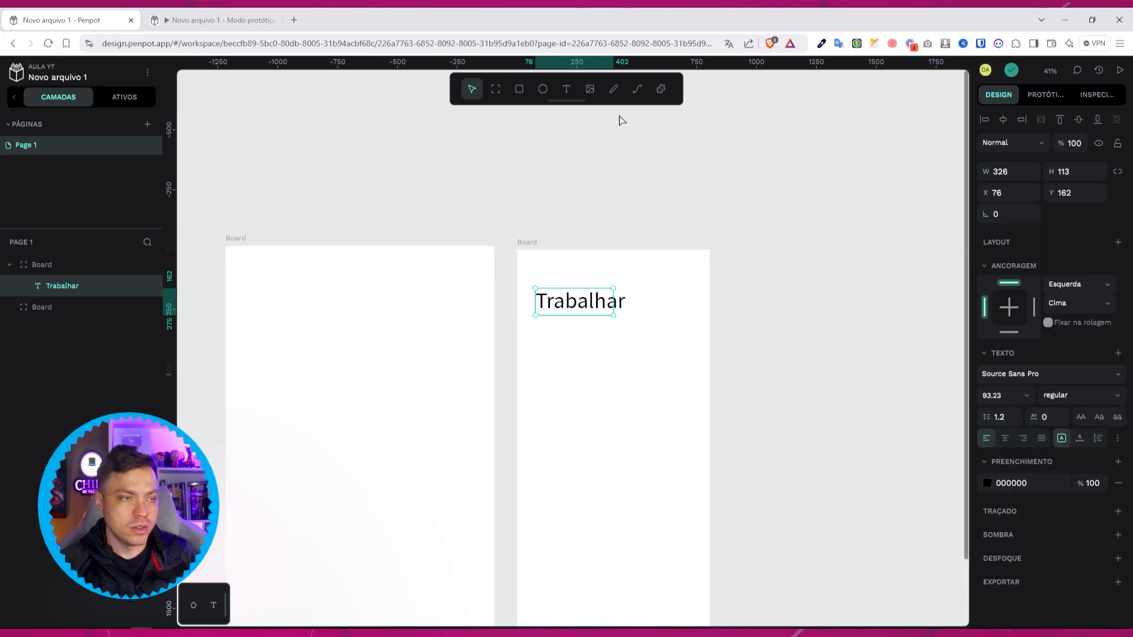
left_click(590, 89)
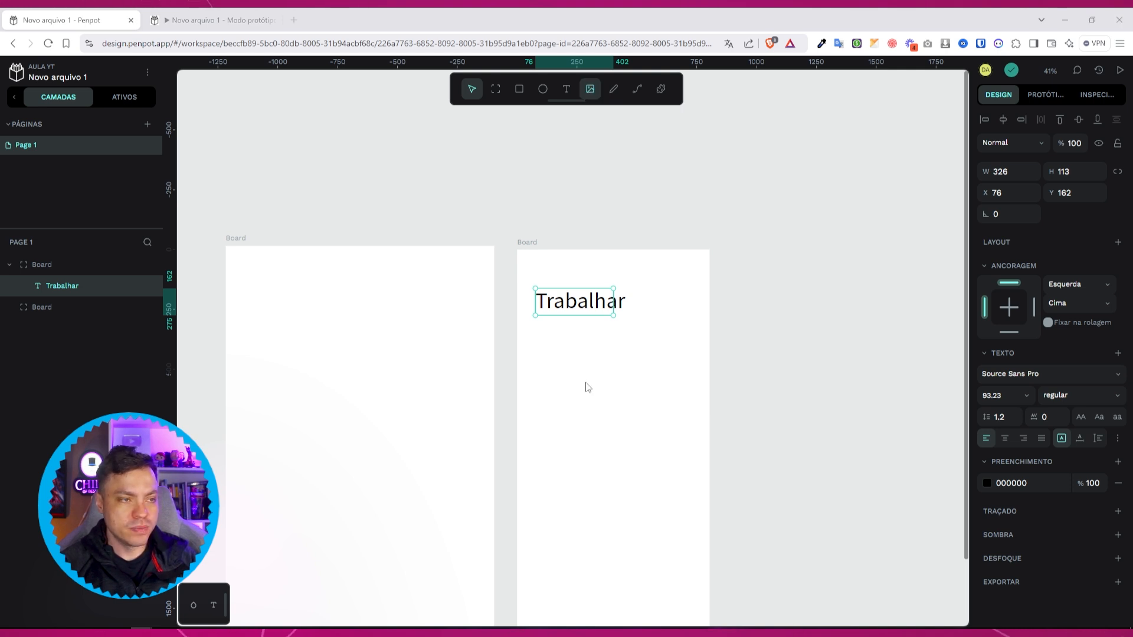
left_click(275, 138)
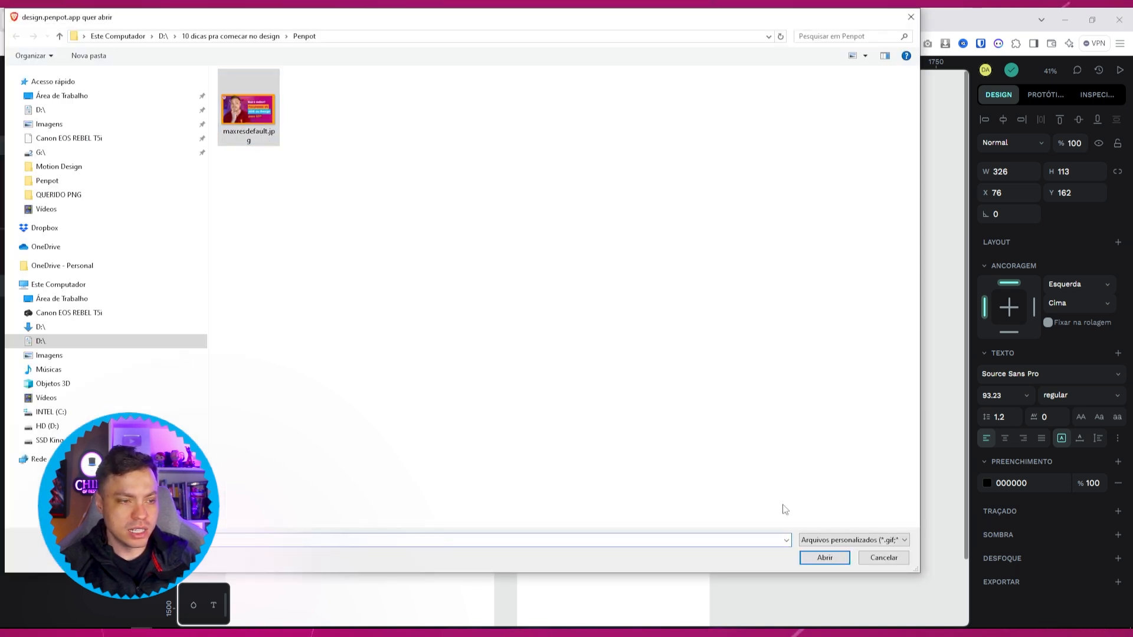
left_click(824, 557)
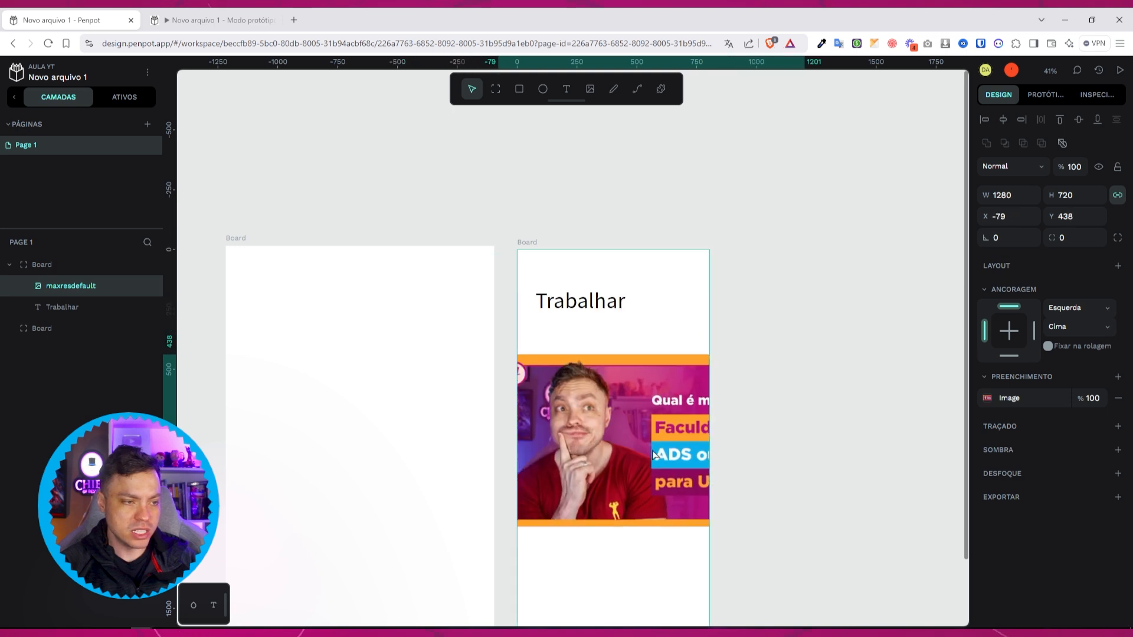
left_click_drag(849, 524, 645, 387)
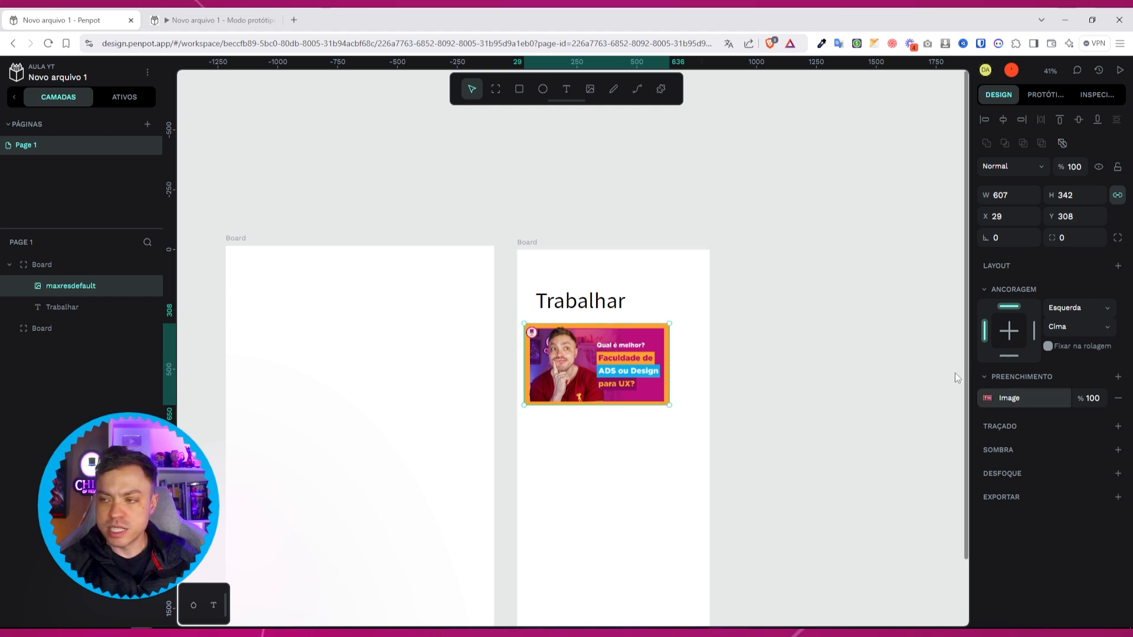
Draw two looping freehand scribbles on the empty canvas above the narrower board.
left_click(614, 89)
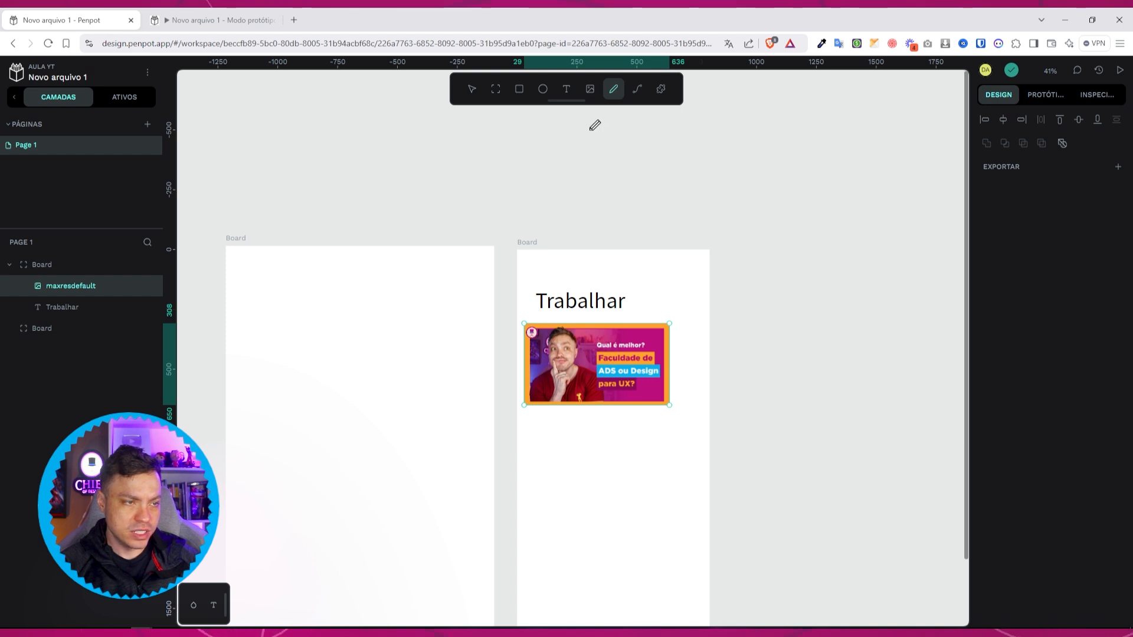
mouse_move(579, 135)
left_mouse_down()
mouse_move(576, 168)
mouse_move(650, 136)
mouse_move(694, 152)
mouse_move(663, 165)
mouse_move(728, 214)
mouse_move(781, 150)
mouse_move(767, 188)
mouse_move(735, 215)
mouse_move(812, 220)
left_mouse_up()
Draw a closed path with a wavy upper edge, about 613 × 222 px, below the image in the narrower board.
left_click(637, 89)
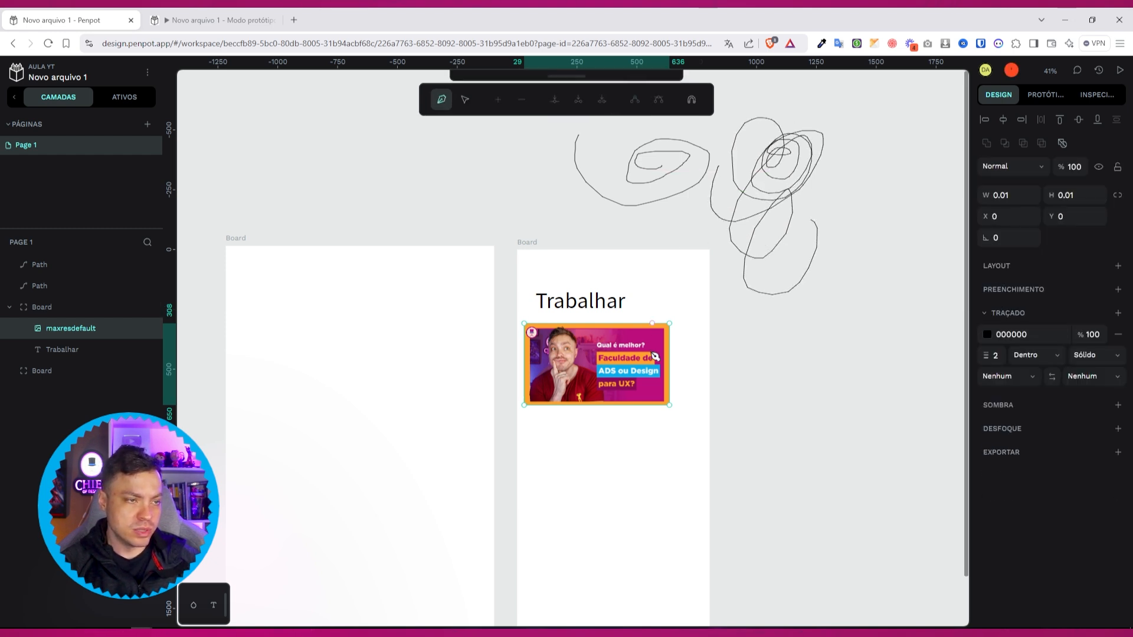
left_click(536, 495)
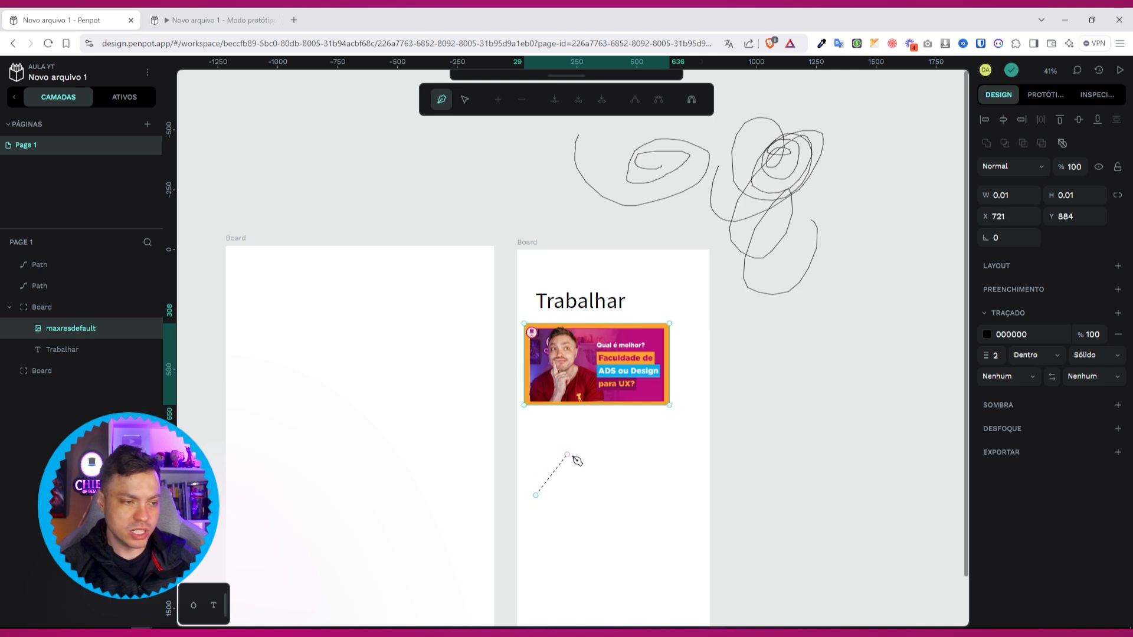
left_click_drag(585, 460, 639, 491)
left_click_drag(682, 455, 681, 507)
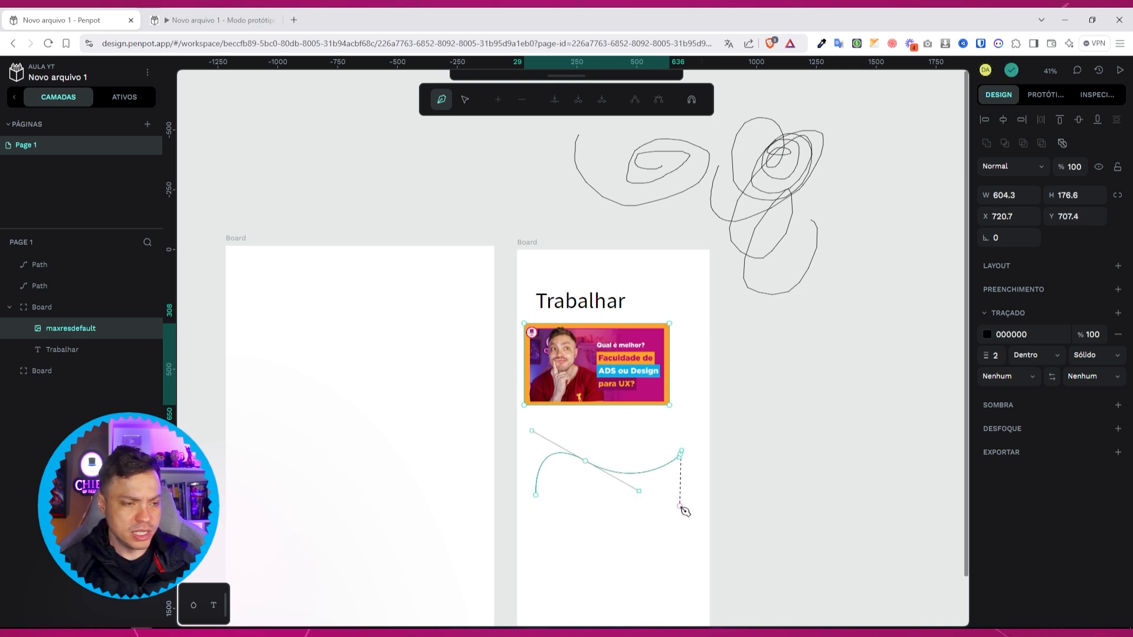
left_click(682, 507)
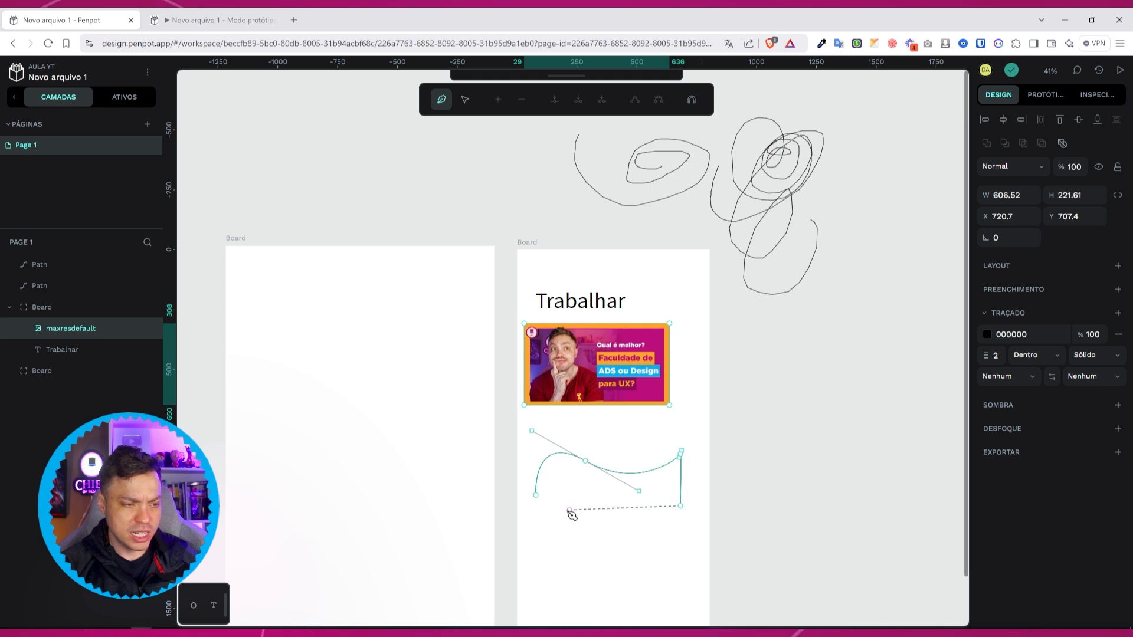
left_click(535, 506)
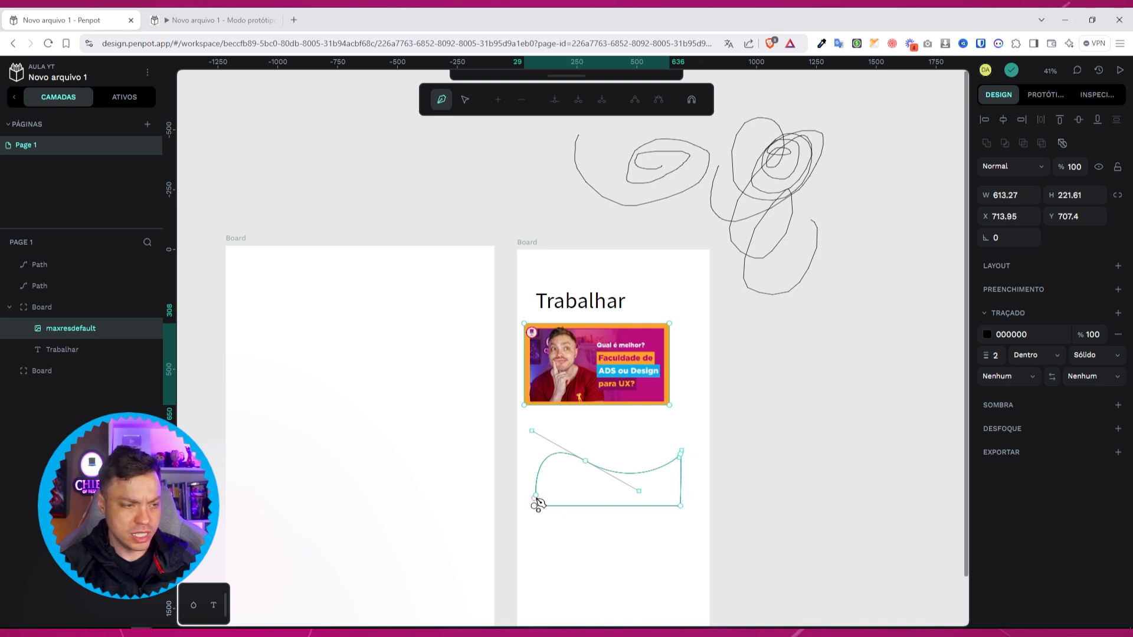
left_click(536, 497)
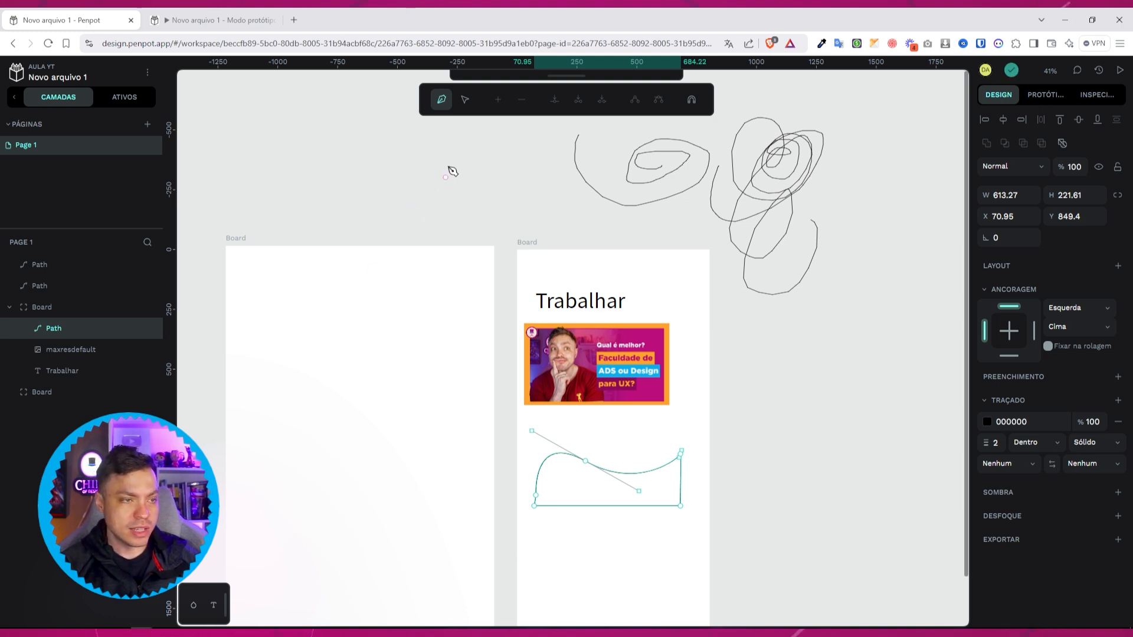
left_click(465, 100)
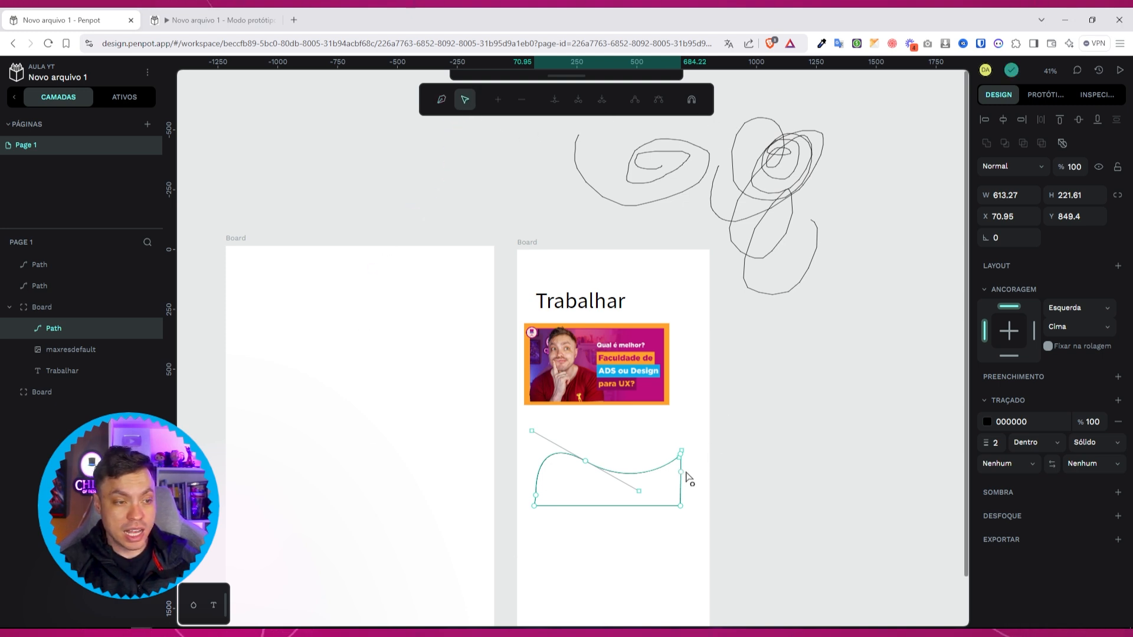
key("Escape")
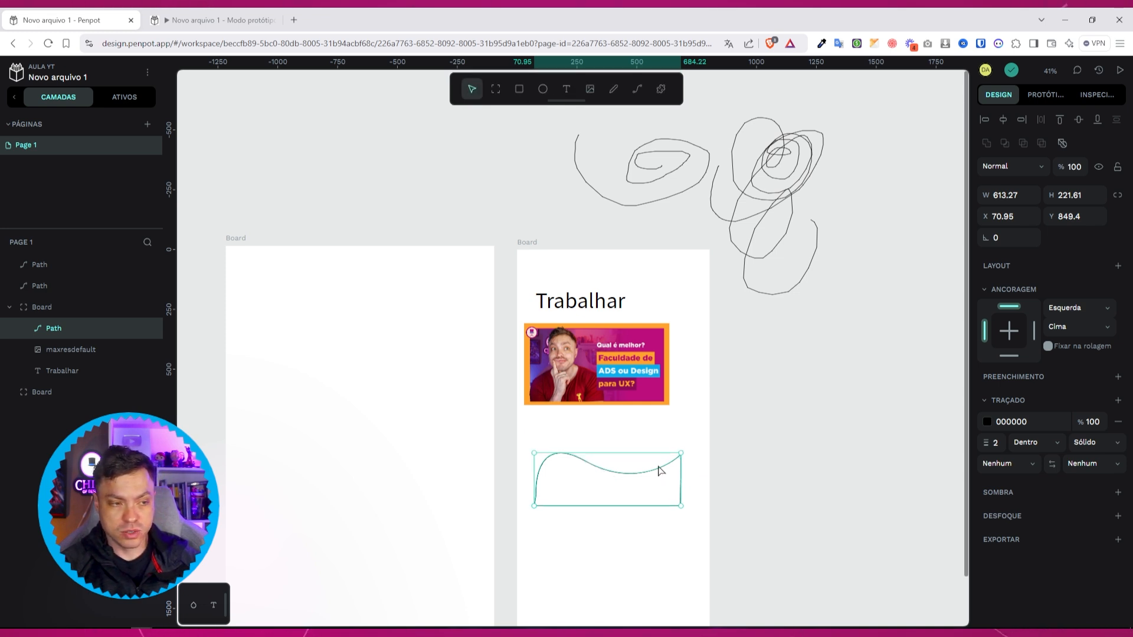
Delete the wavy path below the image and both freehand scribbles above the boards.
key("Delete")
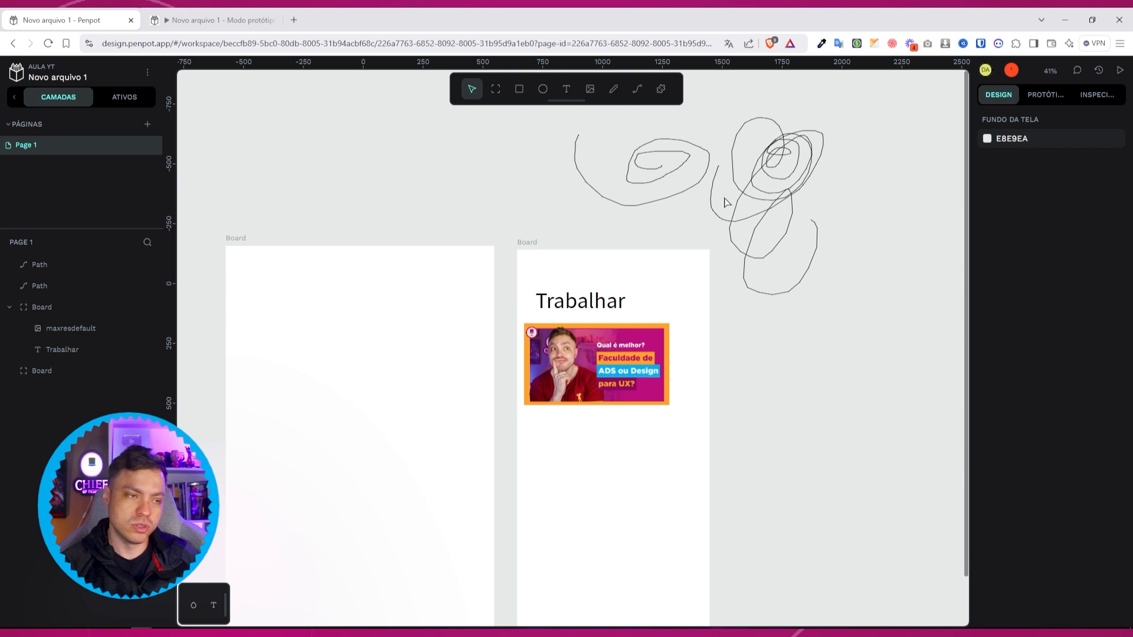
left_click(635, 152)
left_click(731, 189, "shift")
key("Delete")
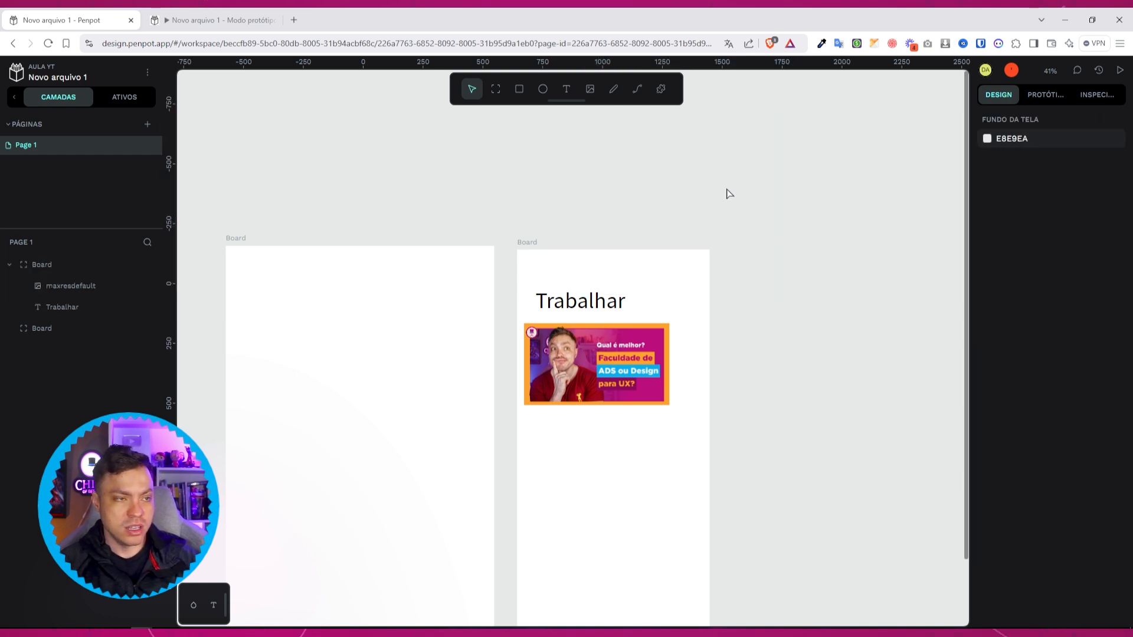
Open the plugin manager, browse the plugins available on Penpot's online list, and return to the design file with the manager closed.
left_click(654, 91)
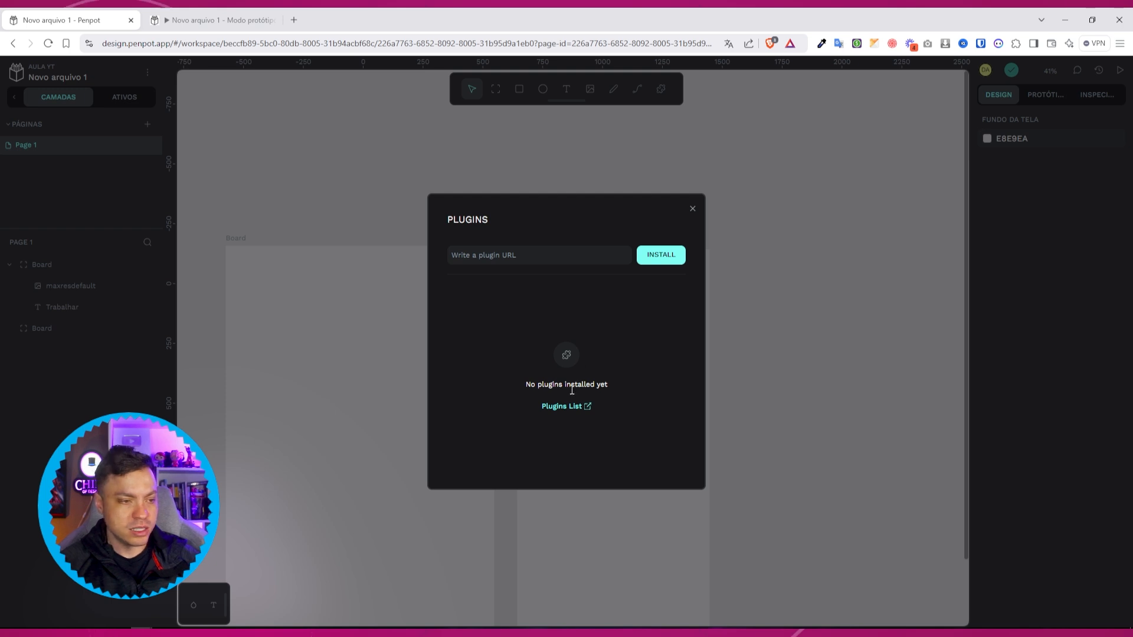
left_click(568, 406)
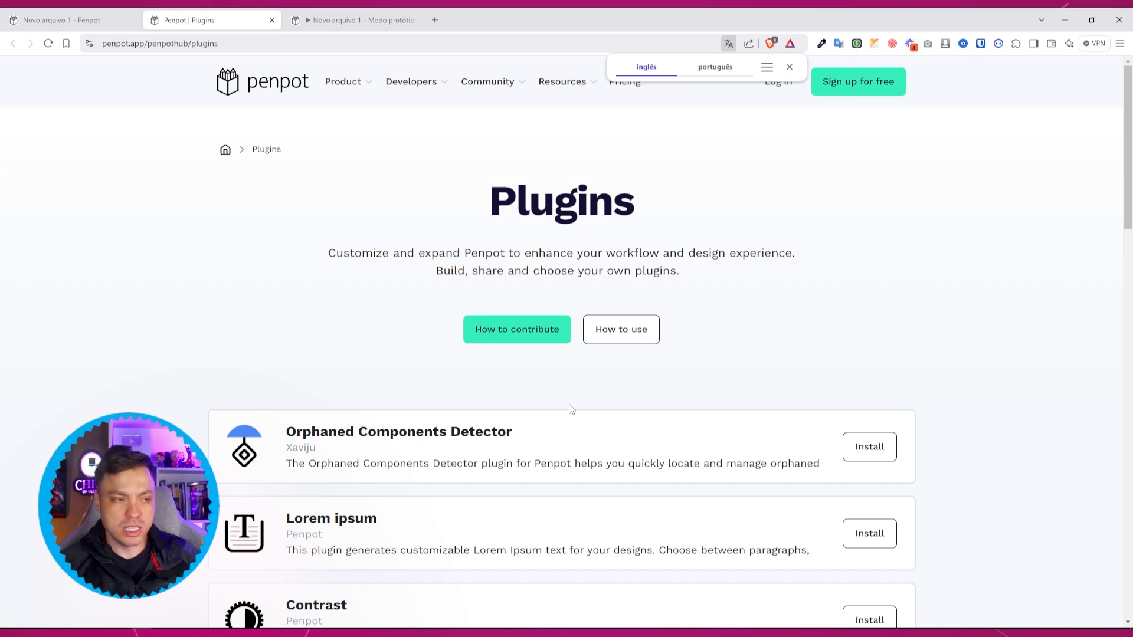
scroll(558, 403, "down", 7)
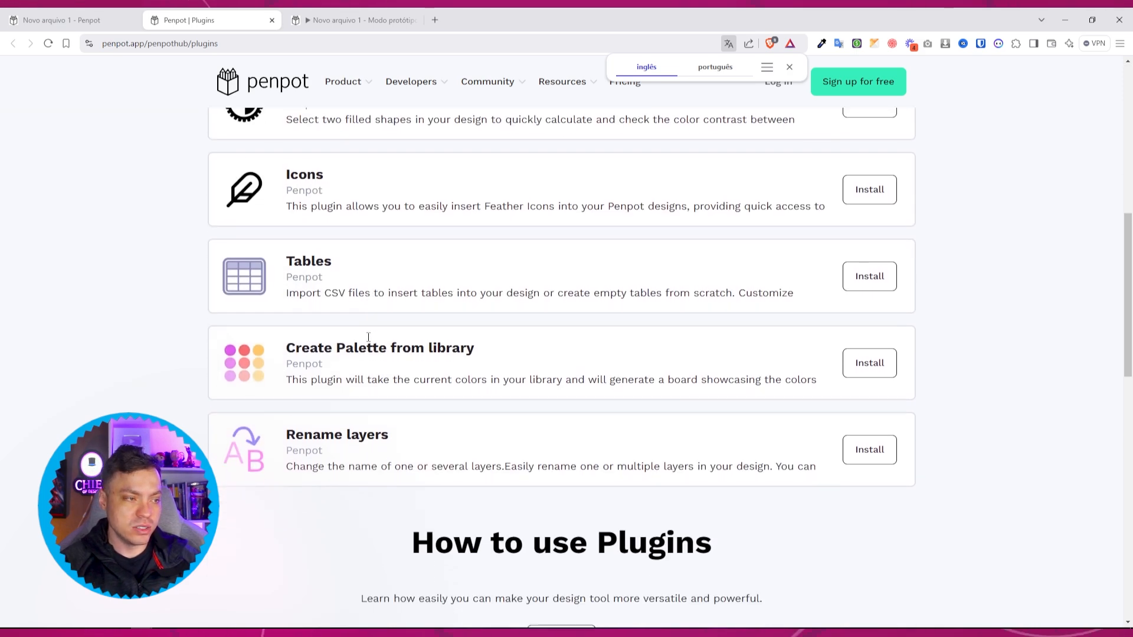
scroll(368, 337, "up", 4)
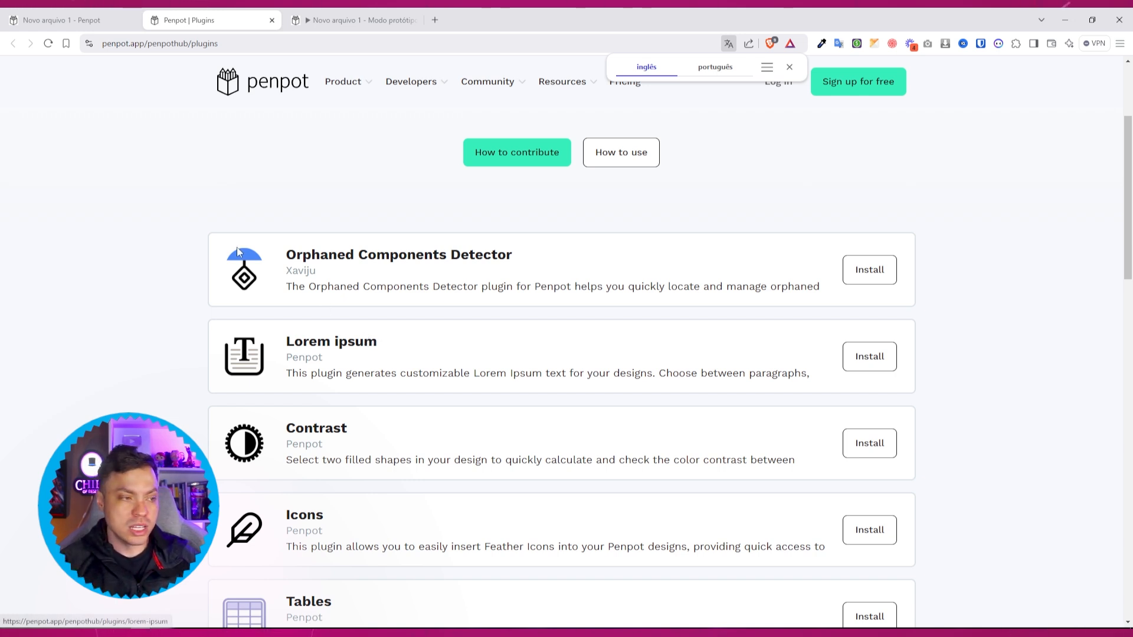
scroll(517, 367, "down", 6)
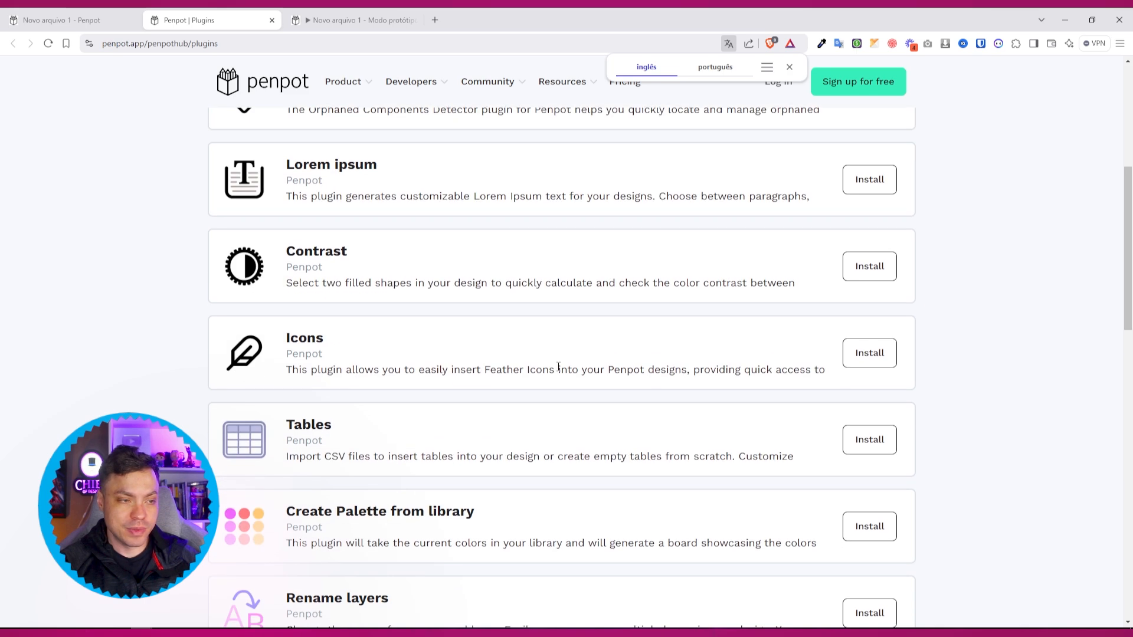
left_click(97, 24)
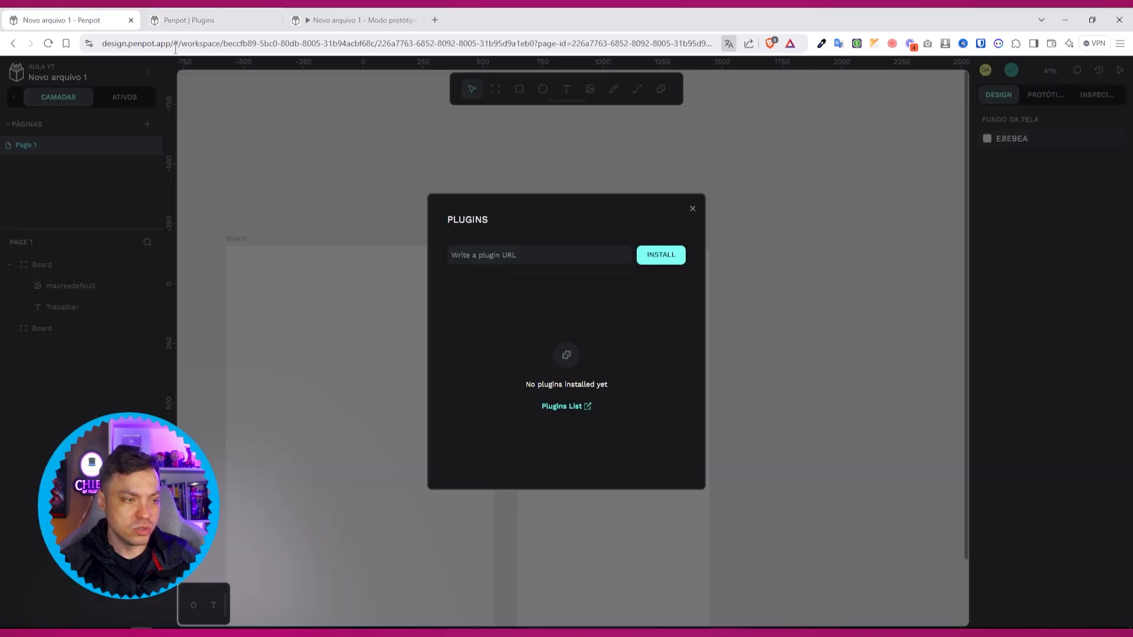
left_click(693, 210)
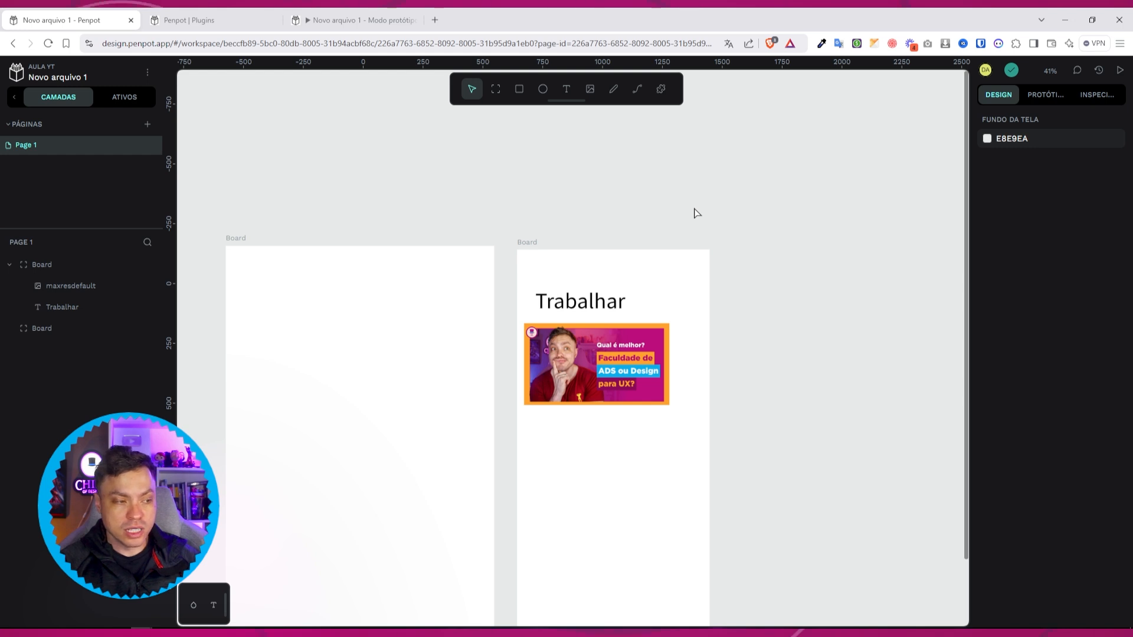